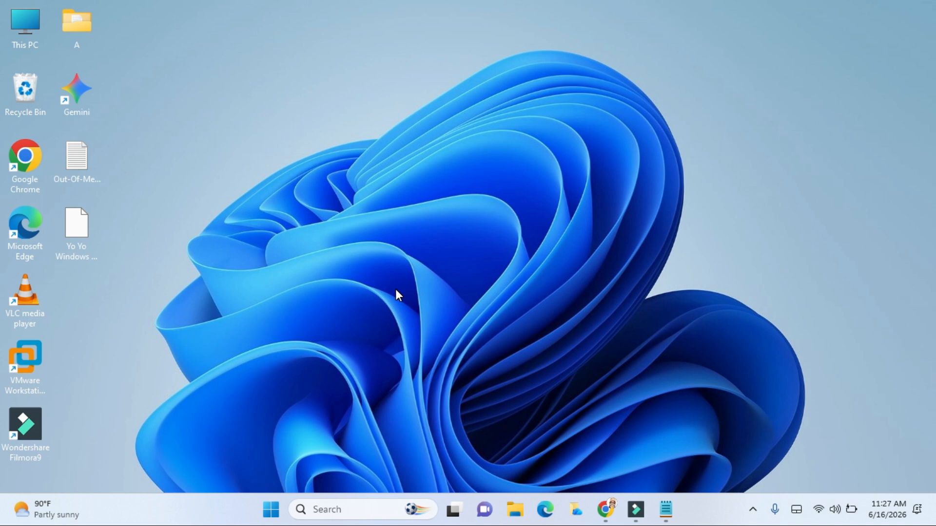
- Create a folder named Data on the Data (D:) drive in File Explorer
key(super+e)
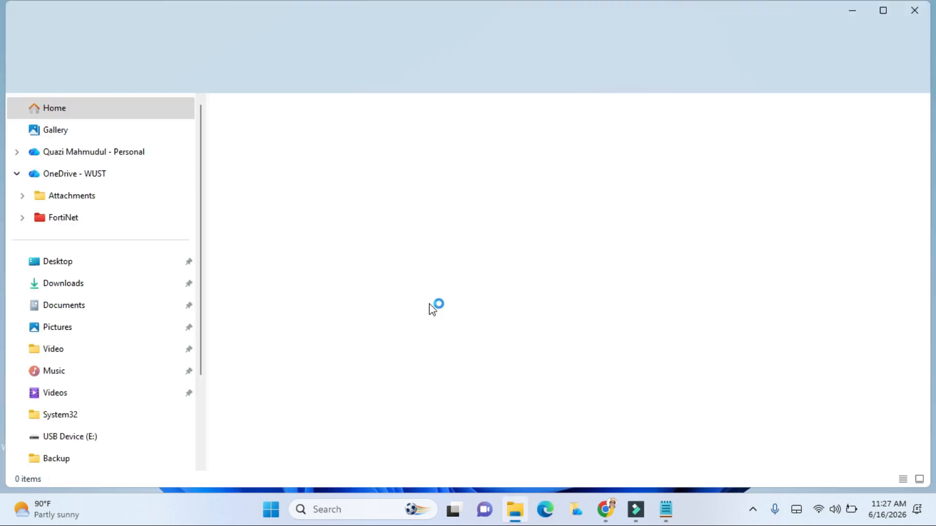
click(76, 413)
click(460, 138)
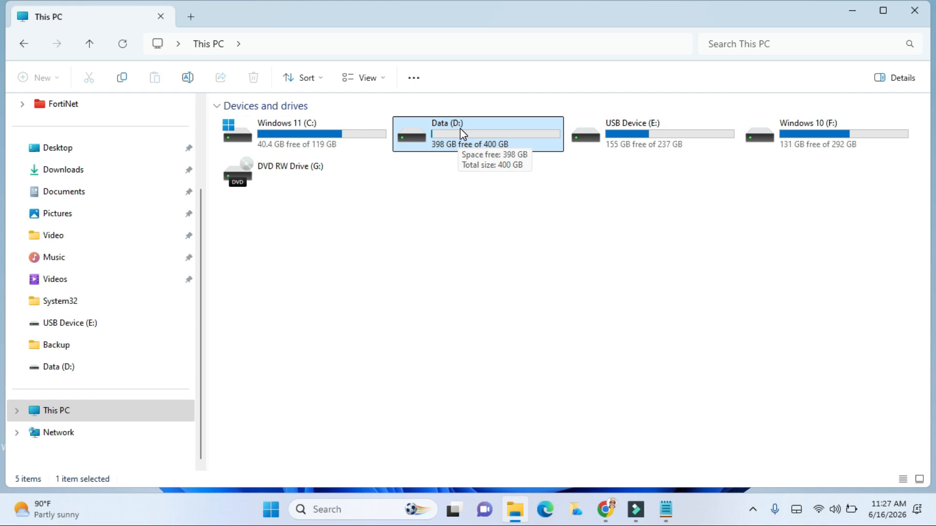
double_click(462, 134)
right_click(326, 378)
mouse_move(397, 326)
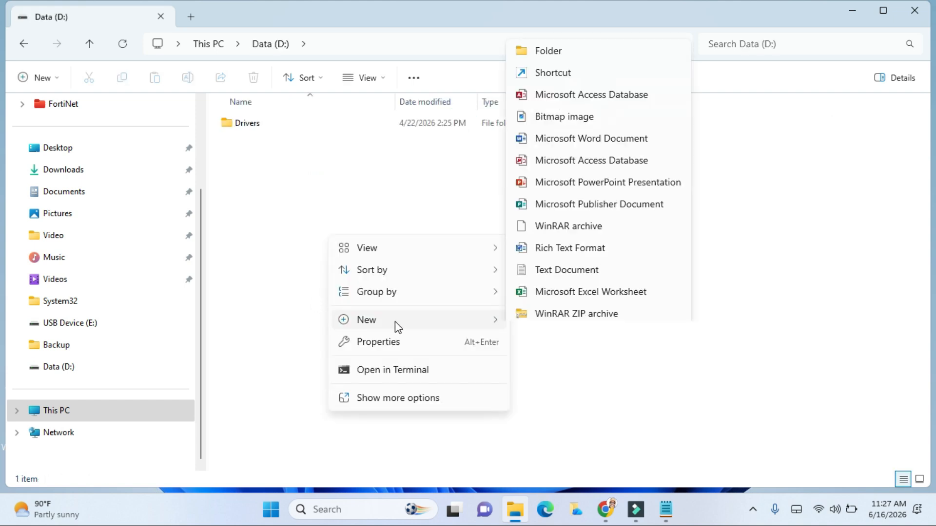
click(546, 36)
text(Data)
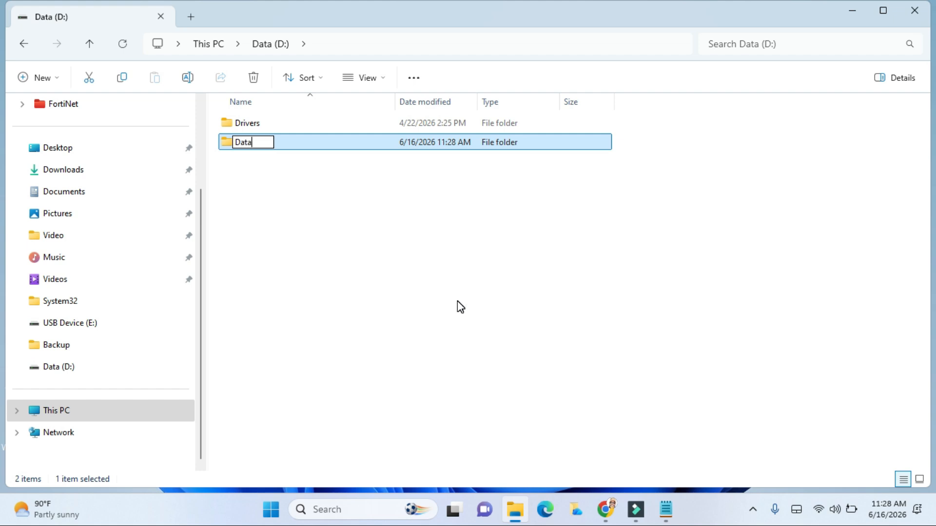
click(460, 307)
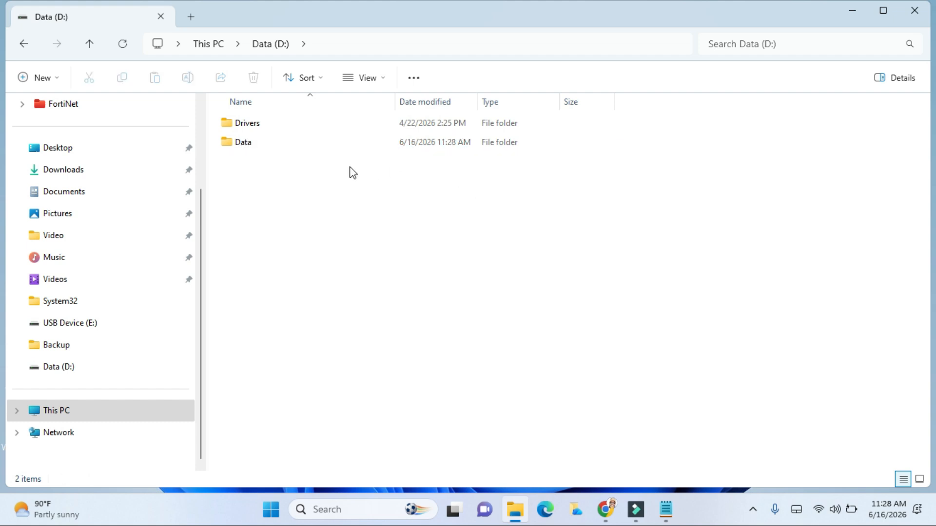
- Look inside the new Data folder and close File Explorer
click(259, 140)
double_click(259, 140)
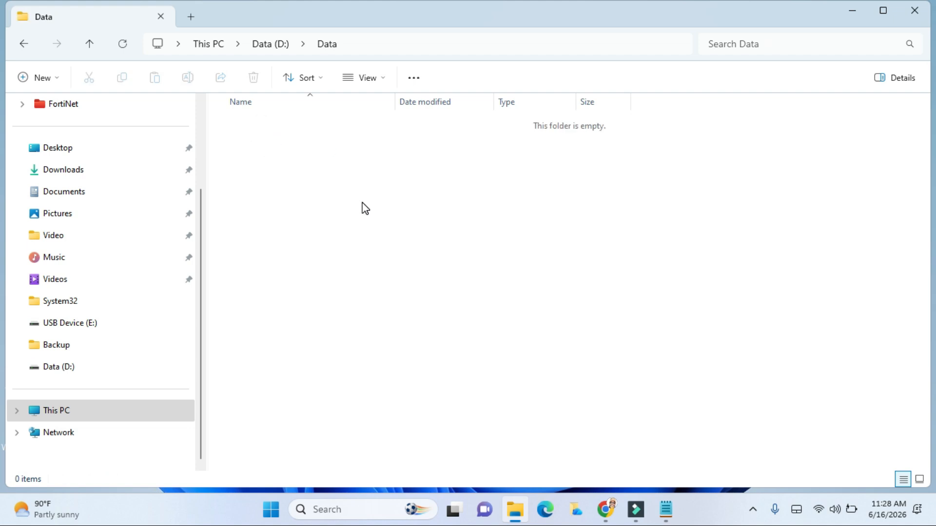
click(913, 14)
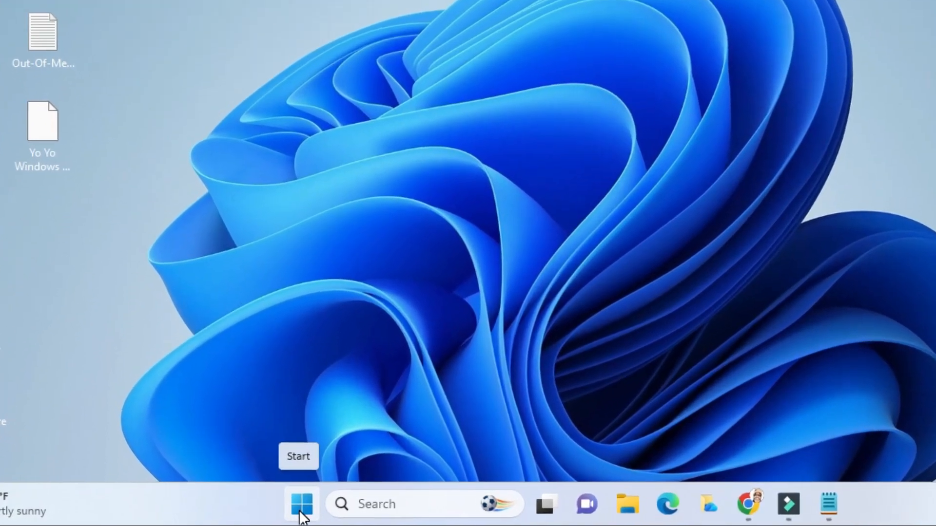
- Switch to Disk Management and start creating a virtual hard disk
right_click(301, 514)
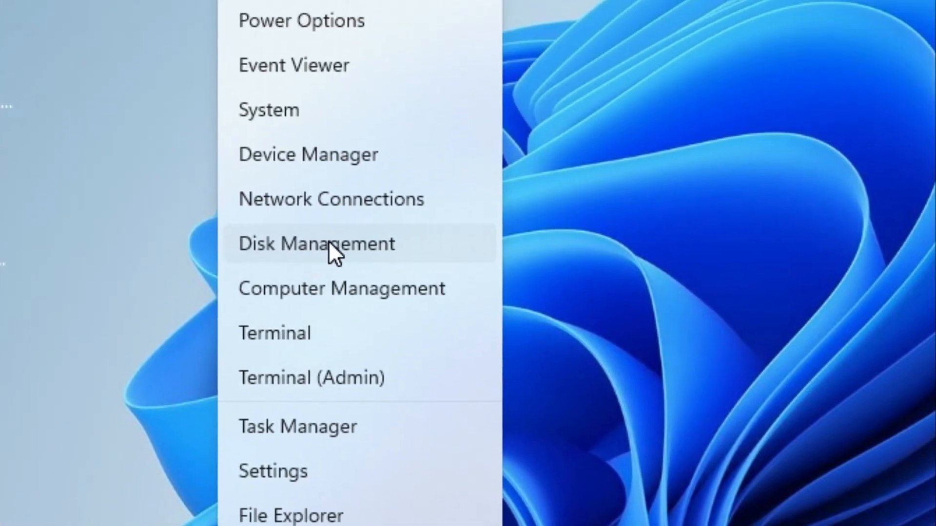
click(329, 242)
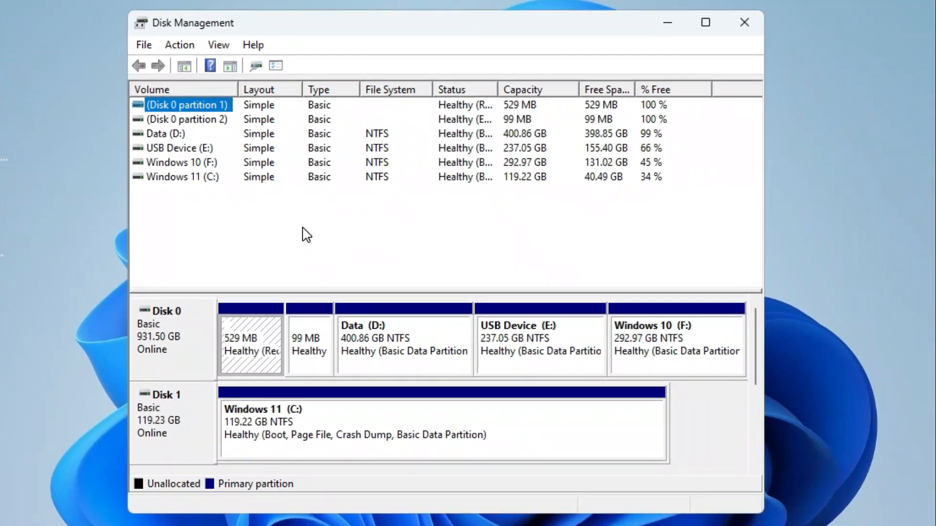
click(183, 45)
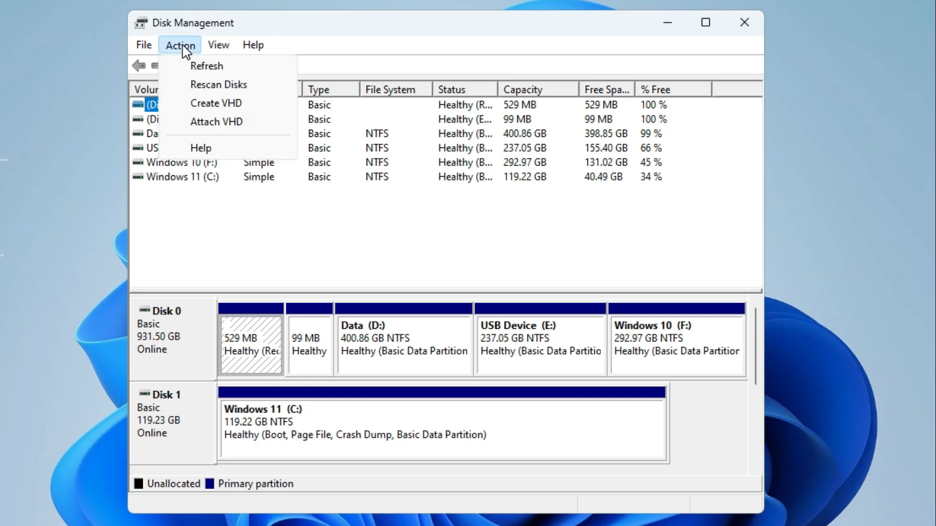
click(211, 104)
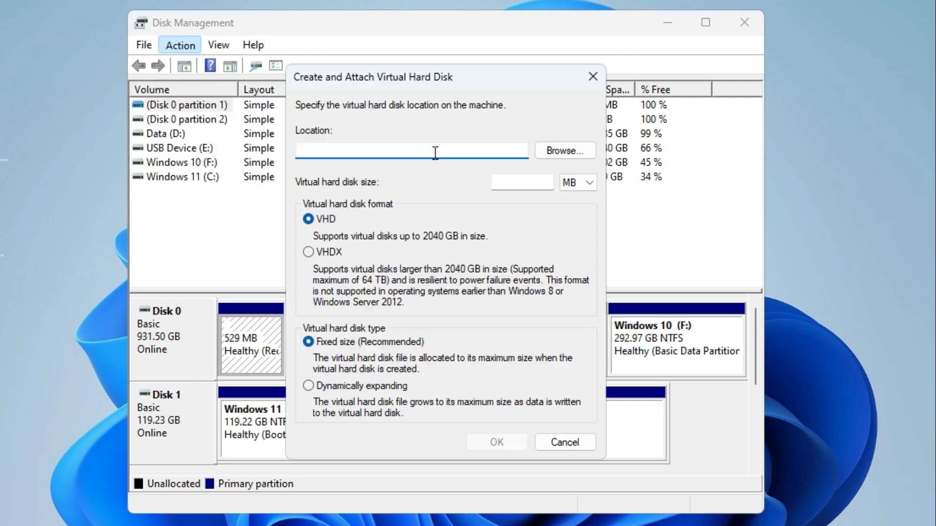
- Set the virtual hard disk's location to a file named Sys_Vol in the Data folder on drive D:
click(571, 155)
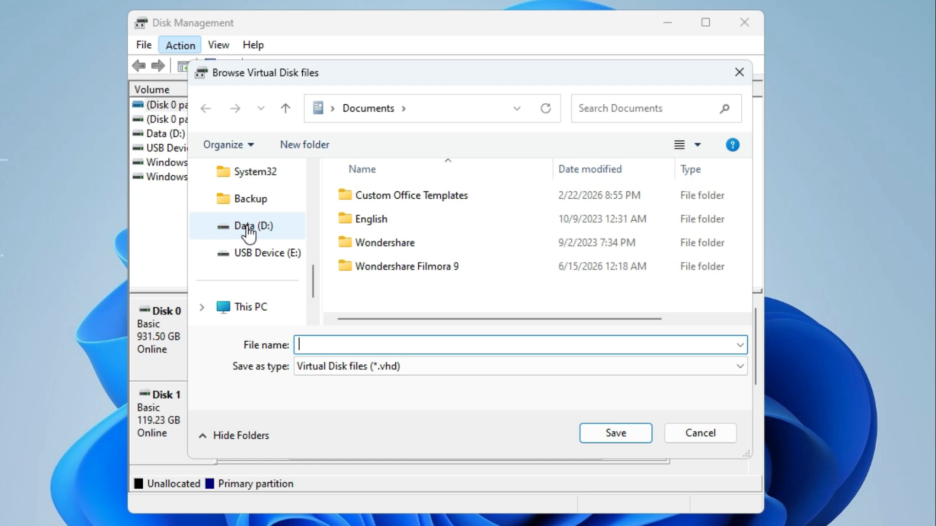
click(248, 229)
double_click(411, 198)
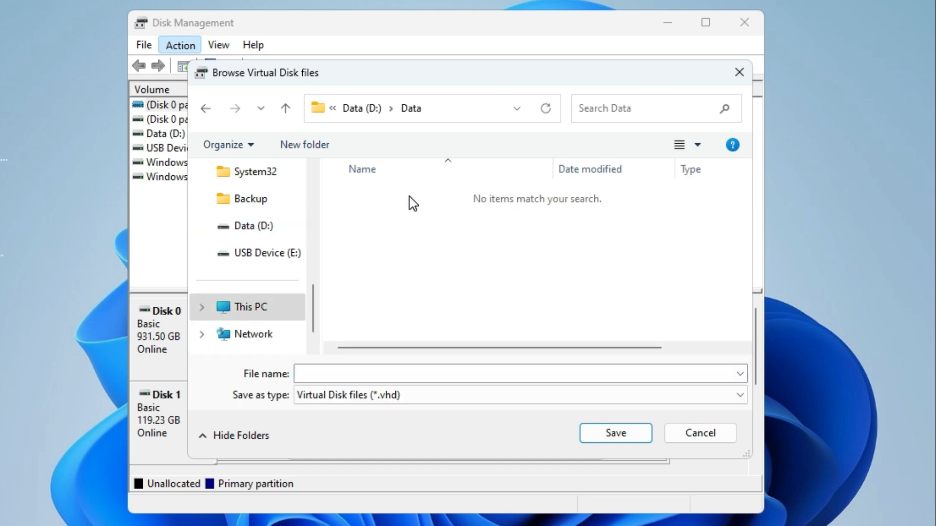
click(343, 373)
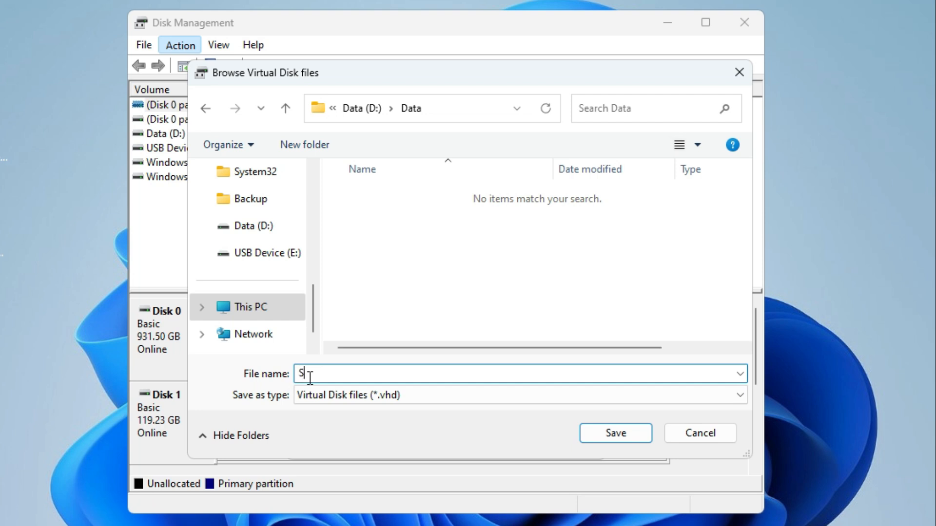
text(Sys_Vol)
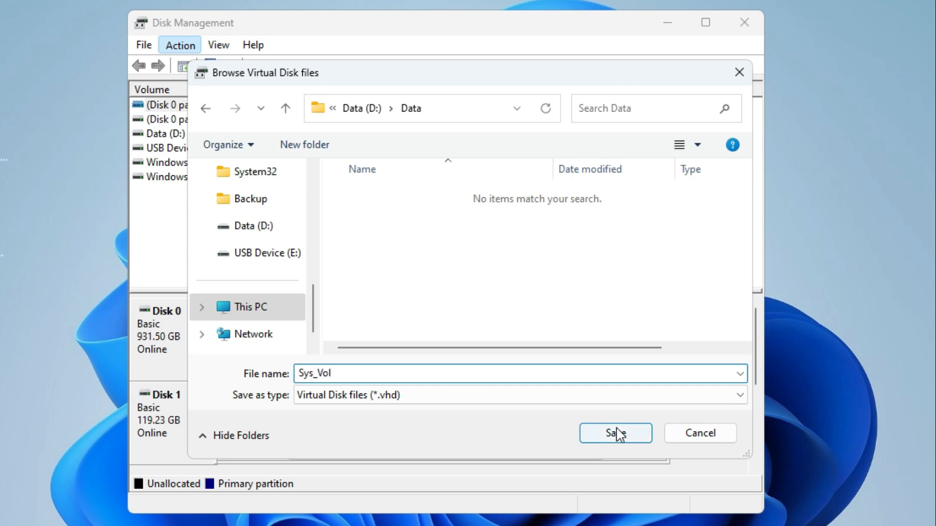
click(616, 434)
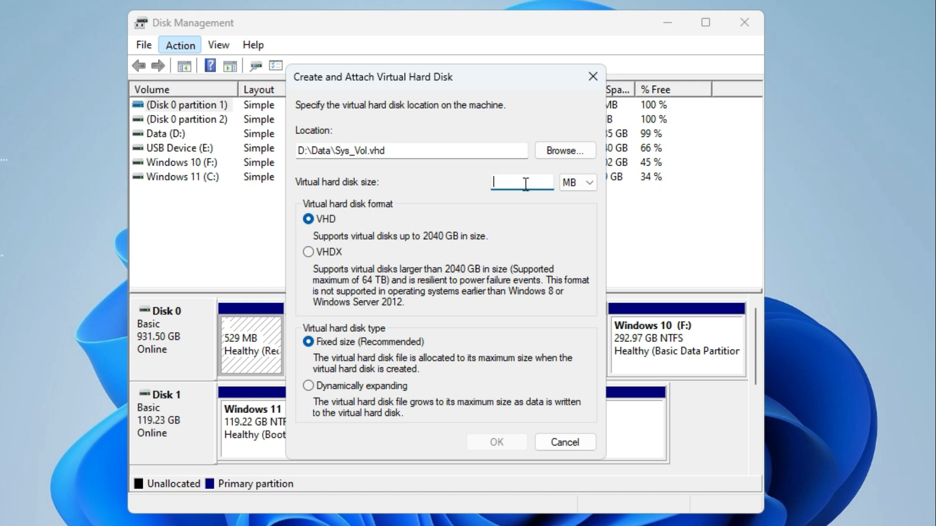
- Create the virtual hard disk with a size of 20 GB, VHDX format and the dynamically expanding type
click(578, 183)
click(578, 209)
click(533, 185)
text(20)
click(308, 252)
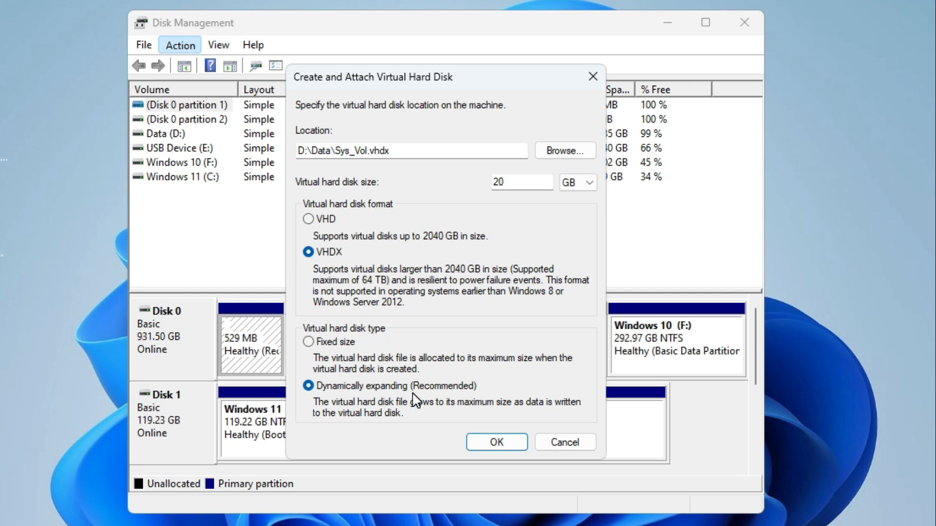
click(496, 442)
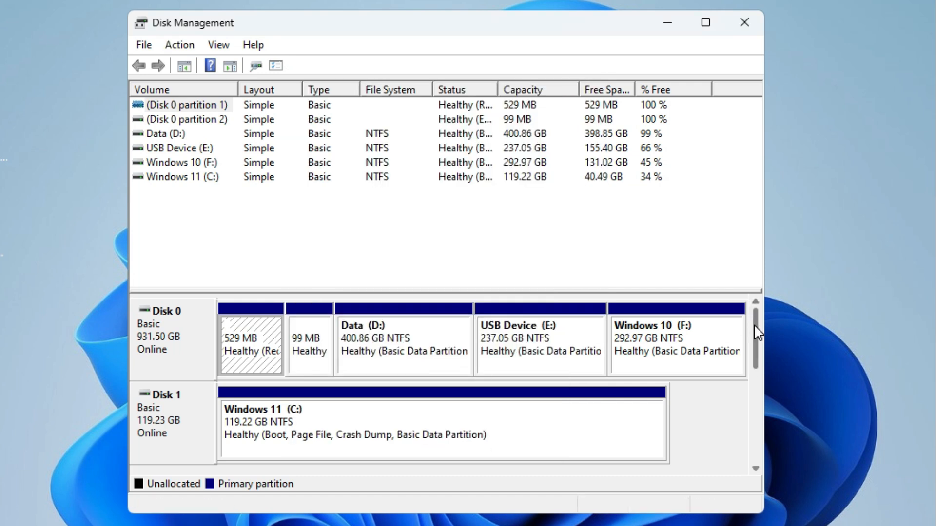
- Initialize the new Disk 2 with the GPT (GUID Partition Table) partition style
drag(755, 329, 759, 358)
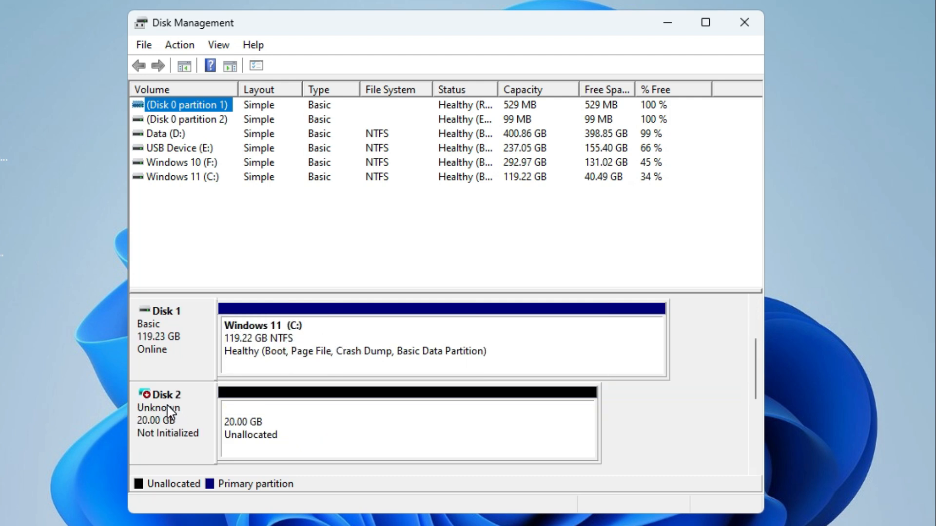
right_click(170, 414)
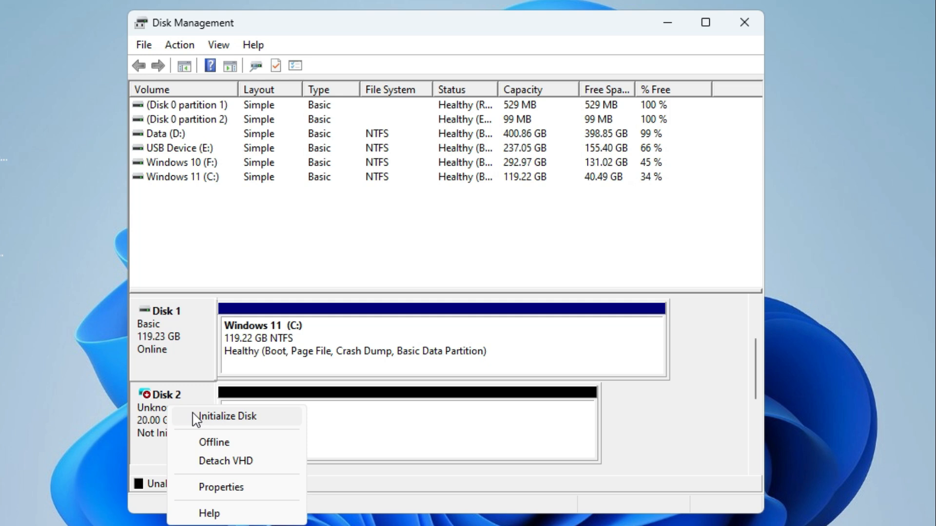
click(233, 418)
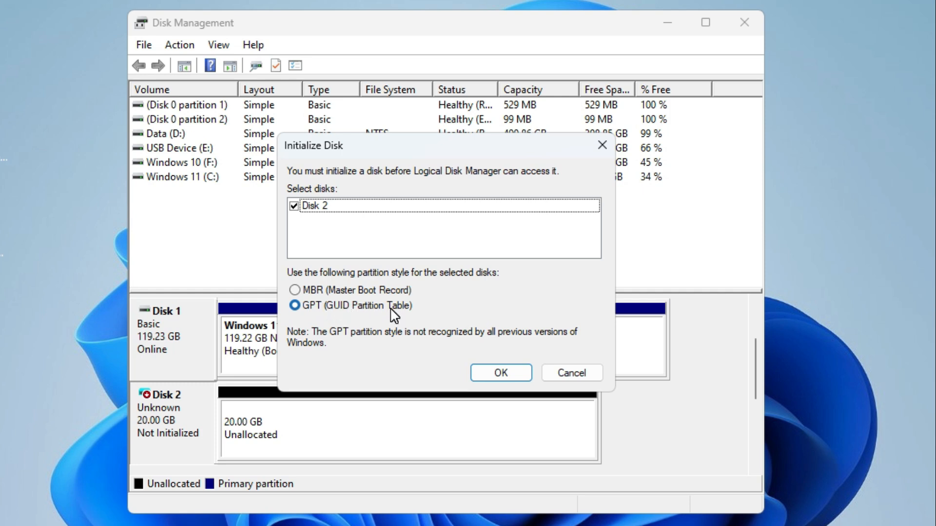
click(493, 373)
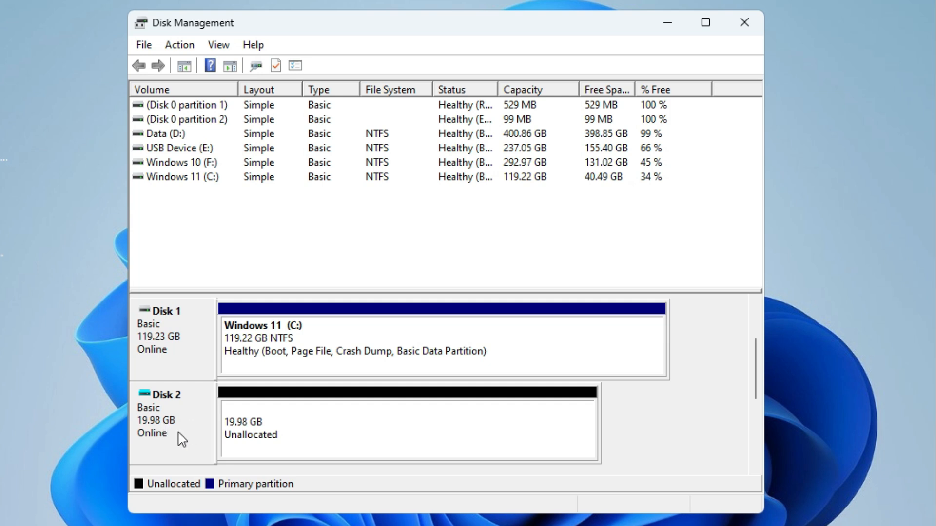
- Set up a new simple volume on Disk 2's unallocated space with a size of 20462 MB and drive letter H
click(310, 418)
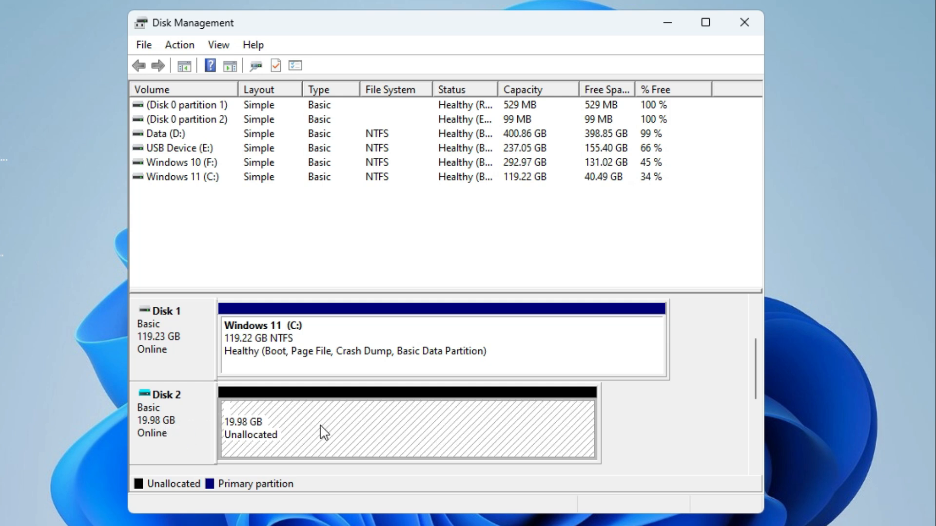
right_click(348, 417)
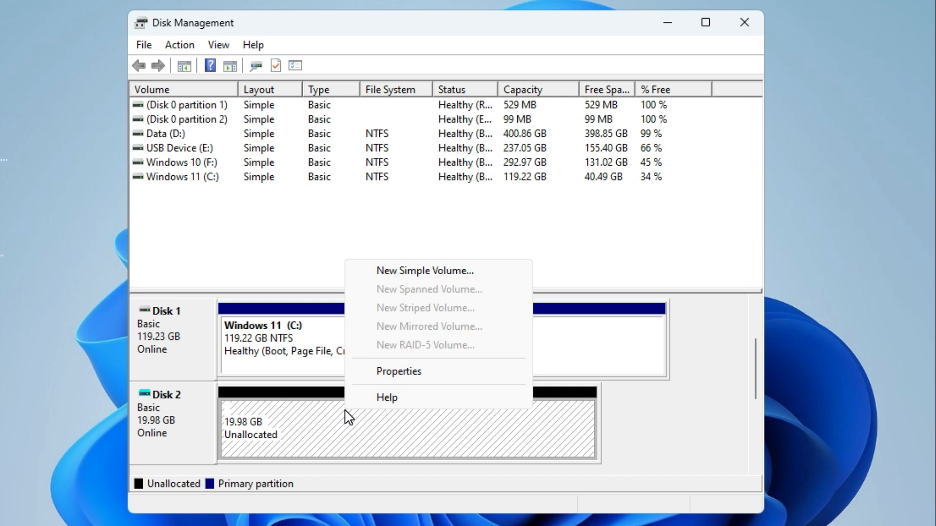
click(390, 274)
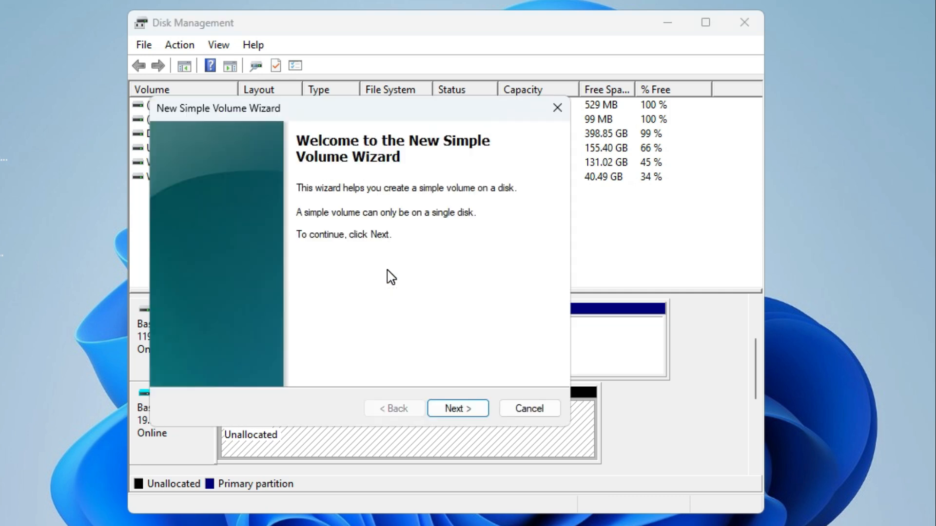
click(468, 410)
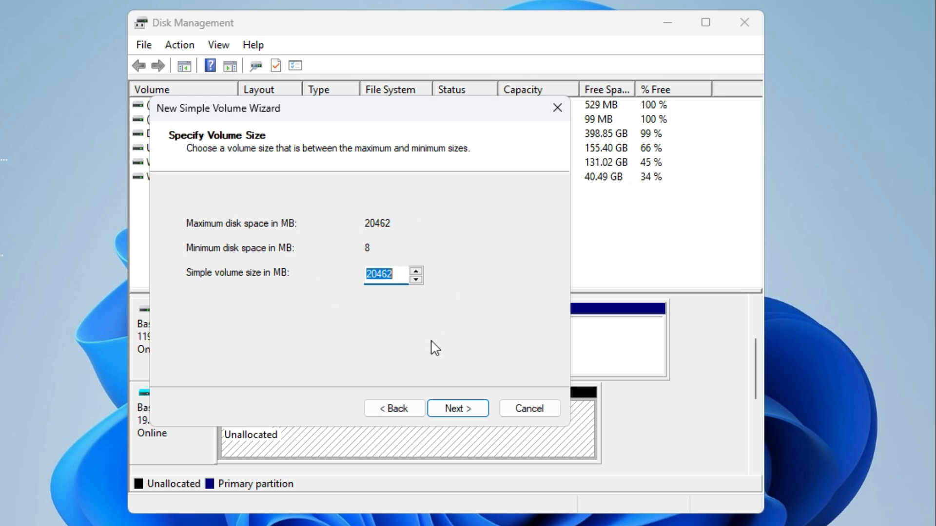
click(467, 412)
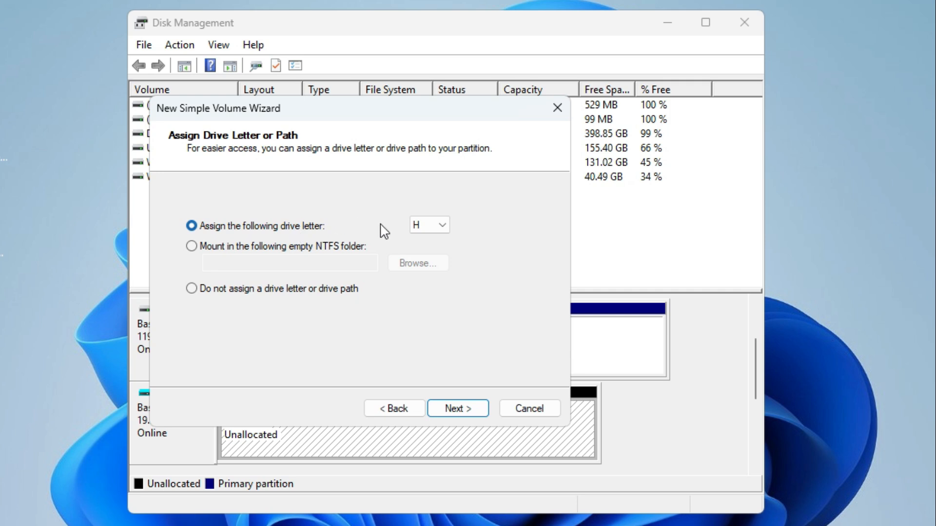
click(433, 226)
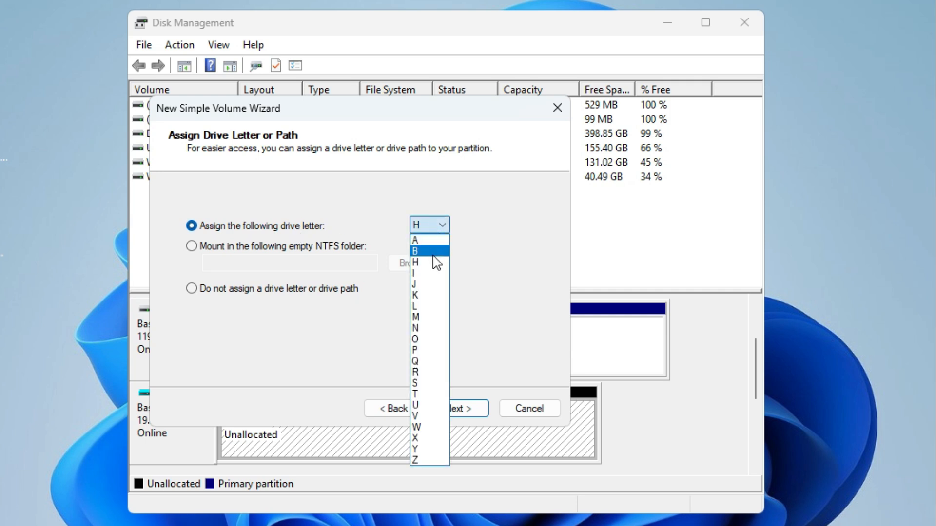
click(434, 262)
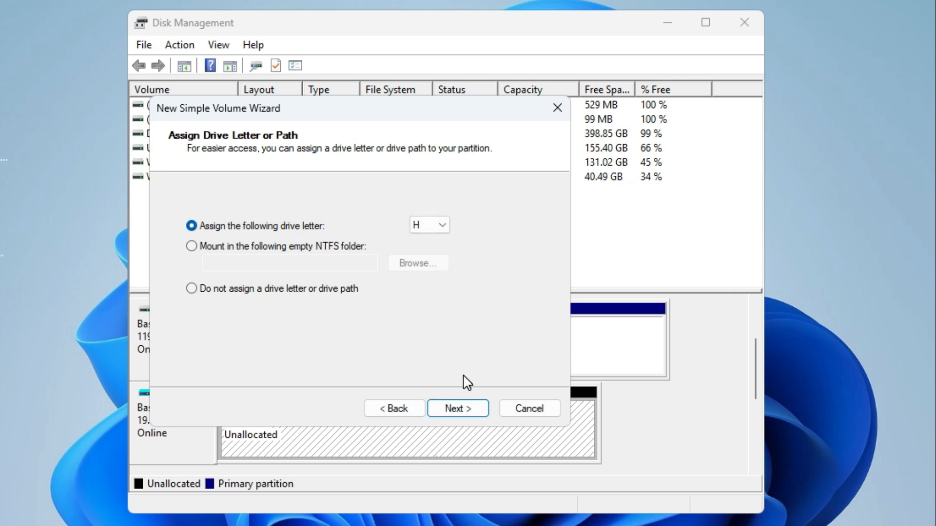
click(462, 413)
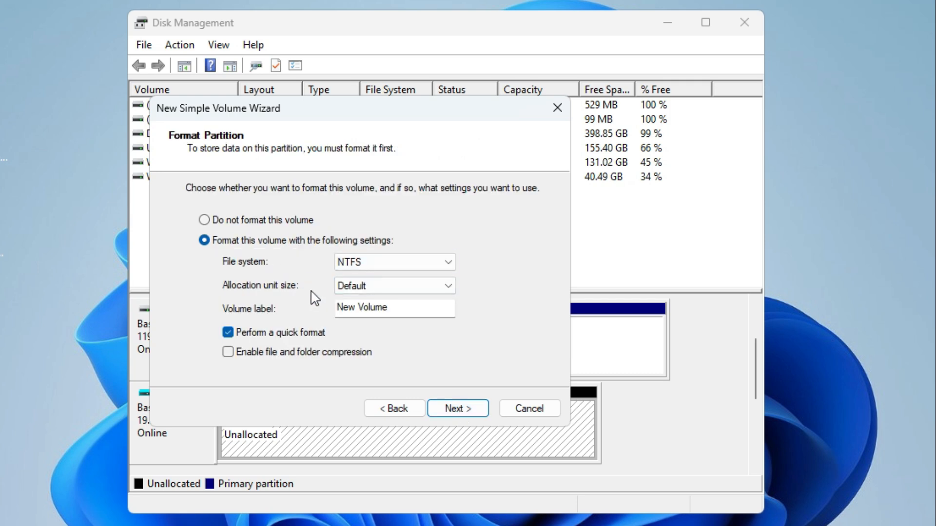
- Label the volume Sys_Vol, create it as NTFS with a quick format, and minimize Disk Management
triple_click(391, 307)
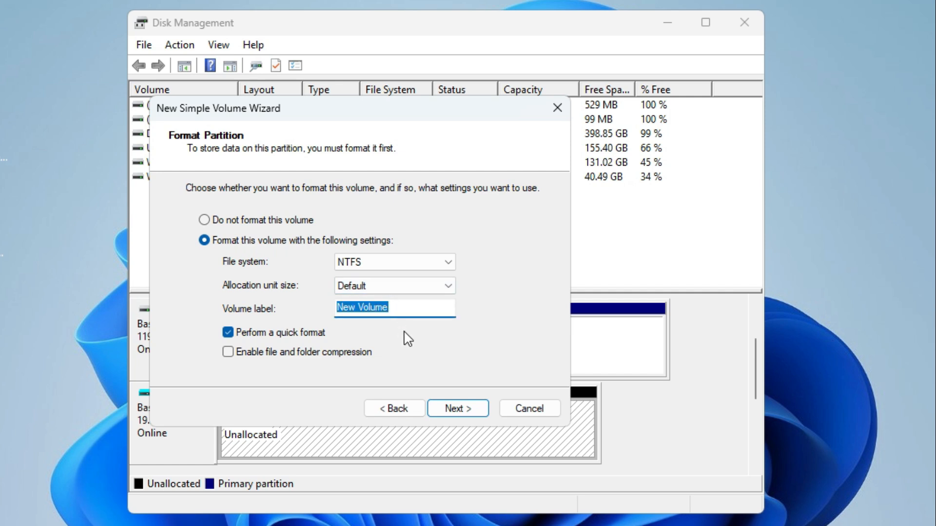
text(Sys)
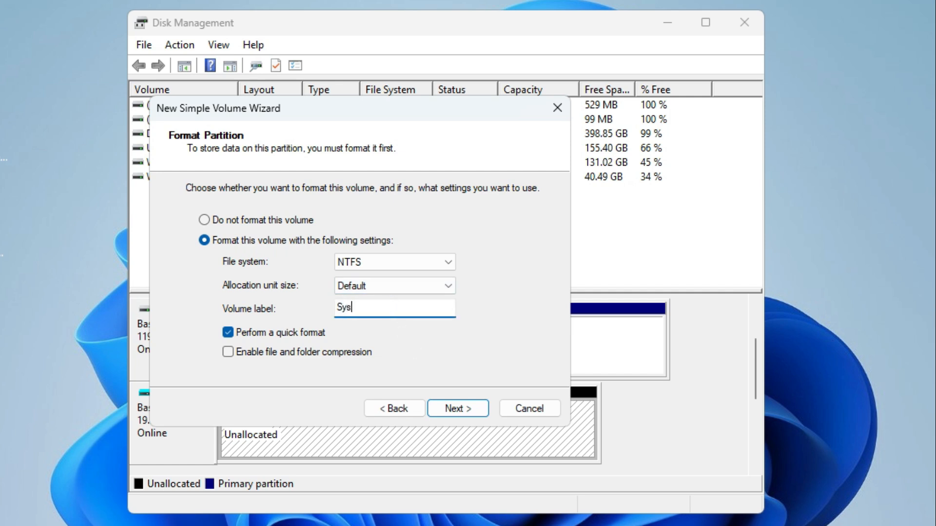
text(_Vol)
click(468, 412)
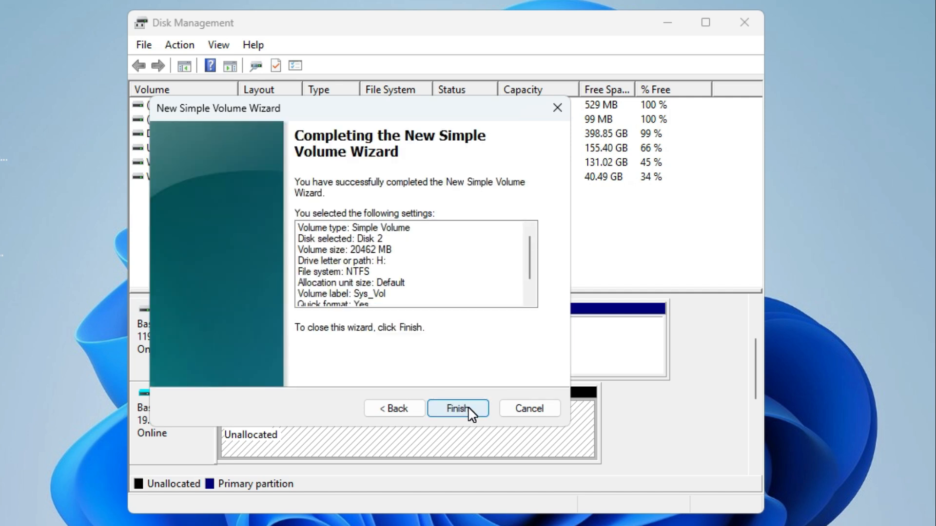
click(461, 409)
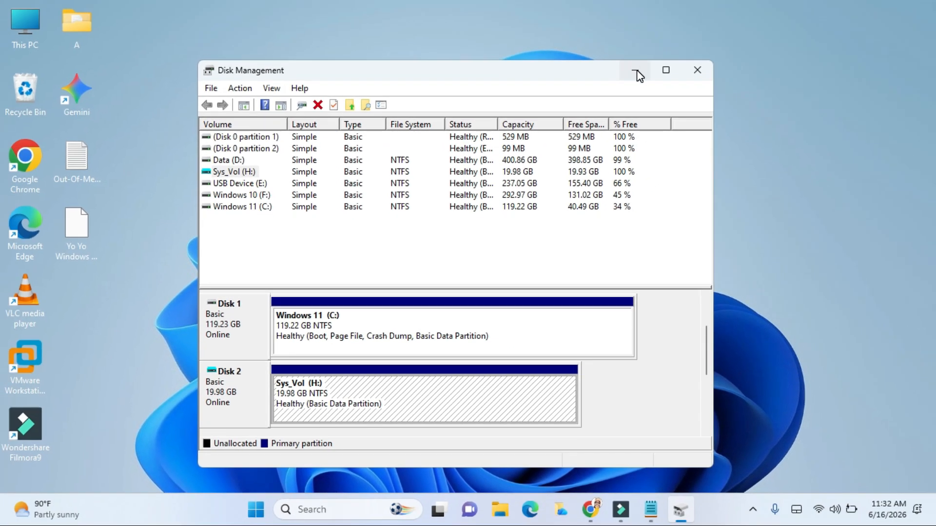
click(637, 74)
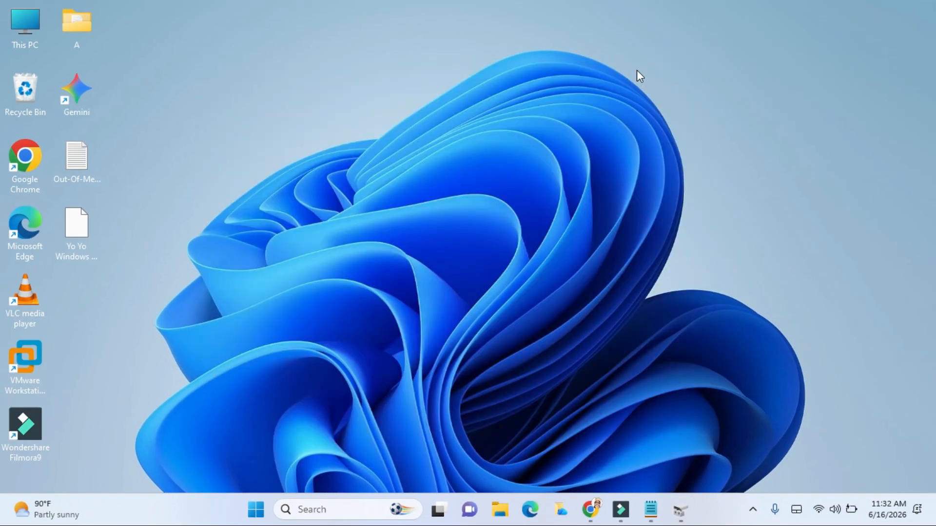
- Switch to File Explorer and open the Sys_Vol (H:) drive from This PC
click(500, 509)
click(63, 418)
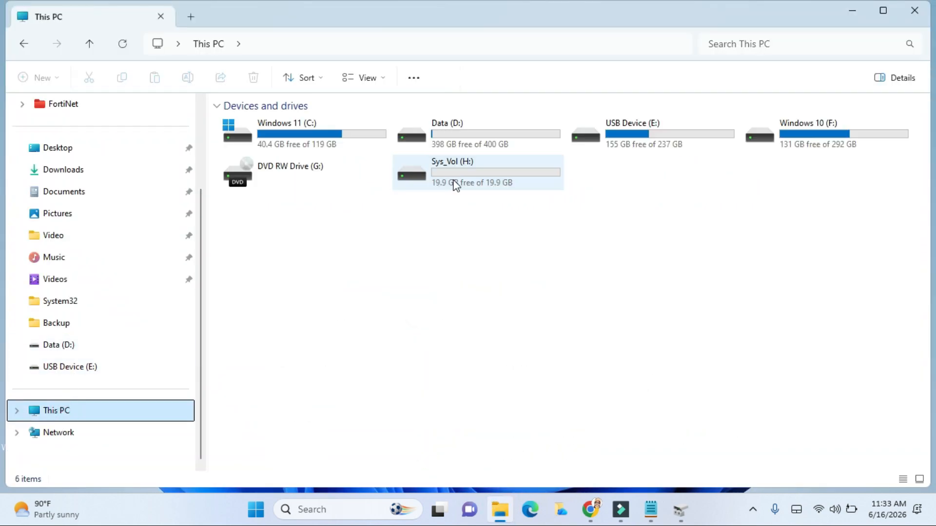
click(477, 176)
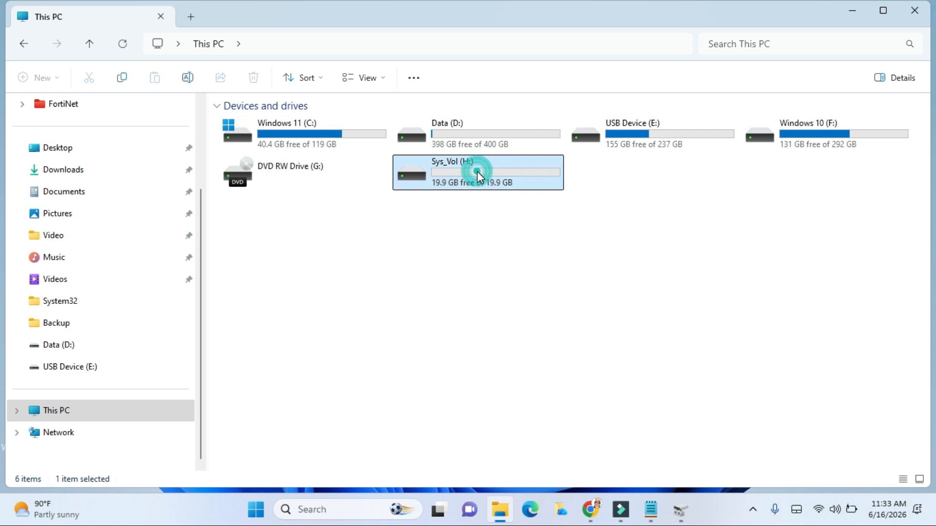
double_click(477, 175)
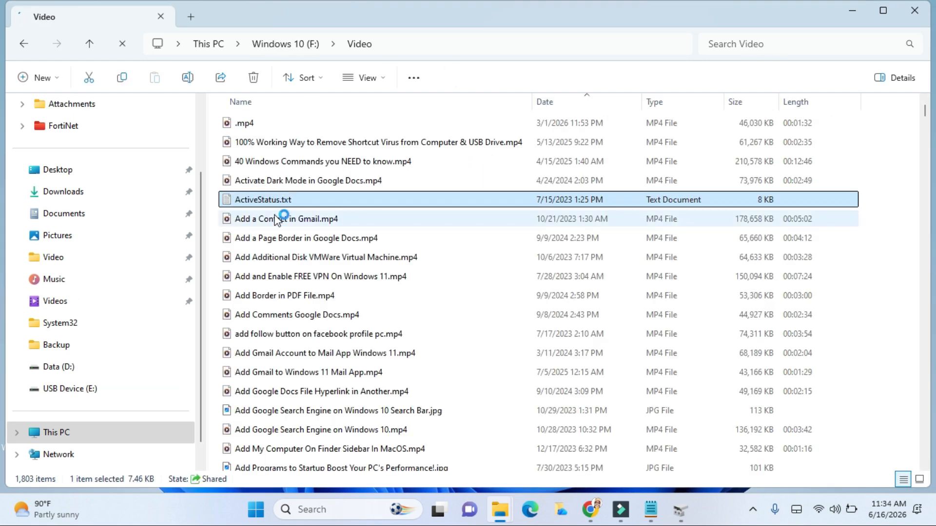
- Copy ActiveStatus.txt and Add a Contact in Gmail.mp4 from the Video folder on F: into Sys_Vol (H:)
ctrl+click(277, 220)
right_click(278, 220)
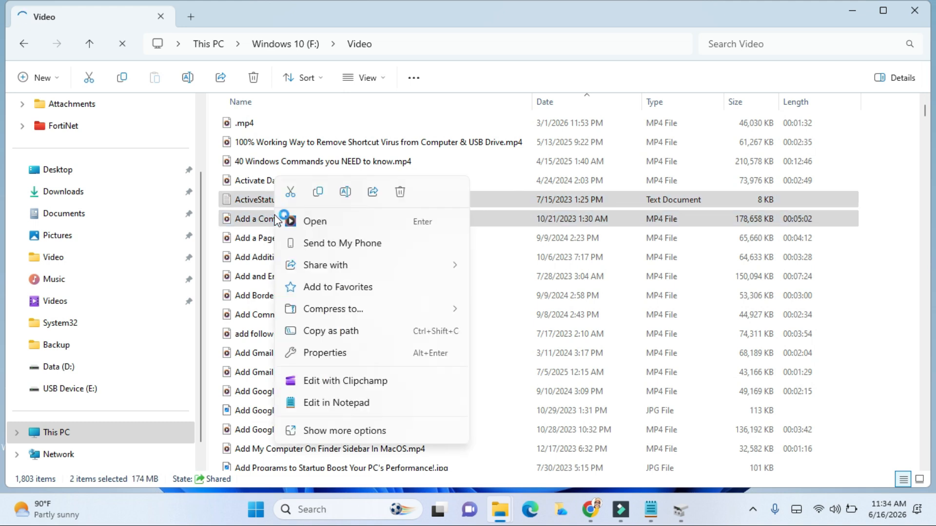
click(319, 193)
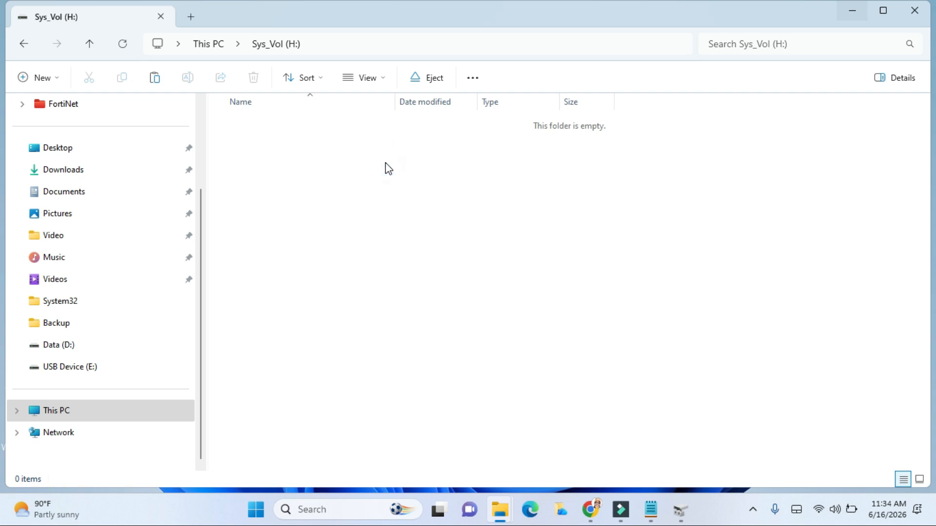
right_click(386, 167)
click(397, 178)
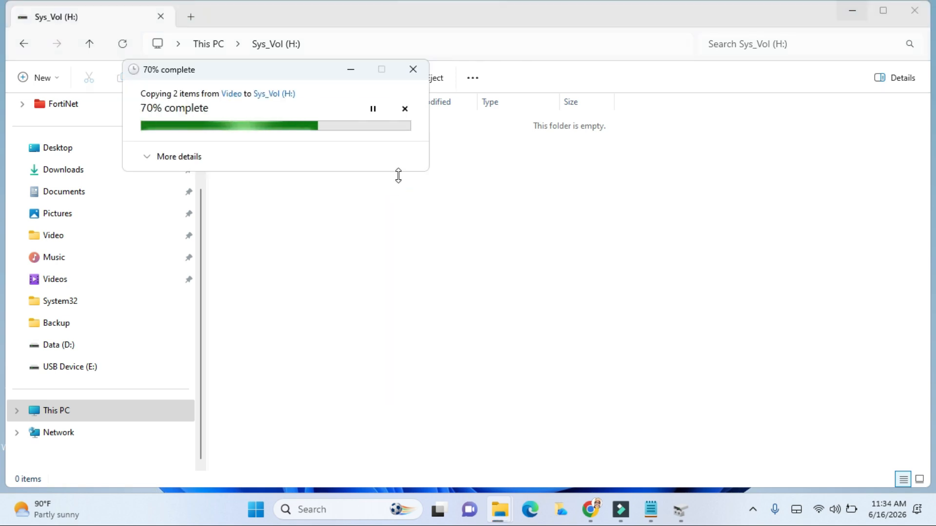
- Turn on BitLocker for Sys_Vol (H:), choose password unlocking, and enter and re-enter the drive password
click(91, 45)
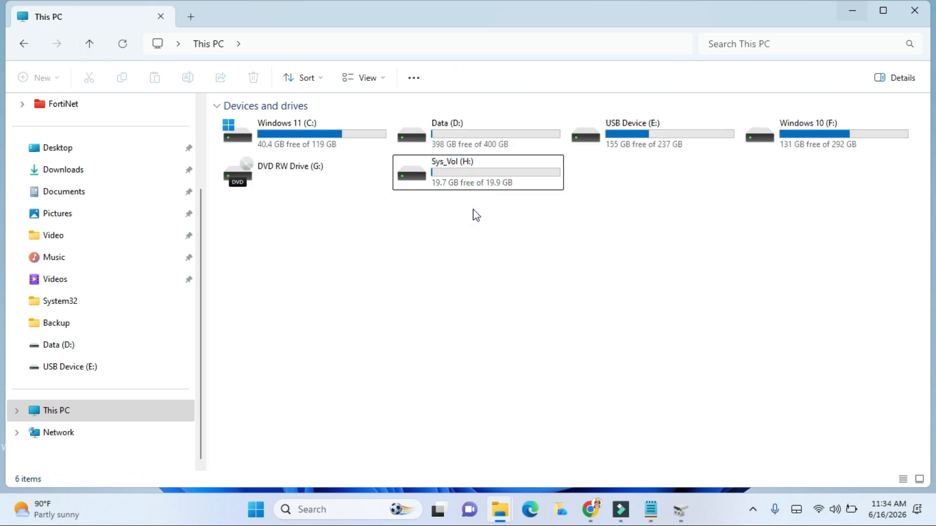
click(458, 182)
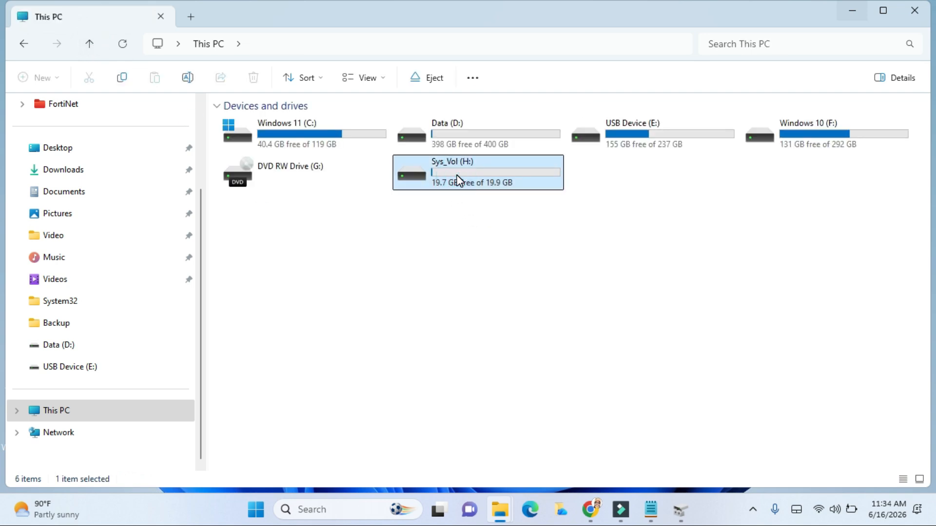
right_click(458, 182)
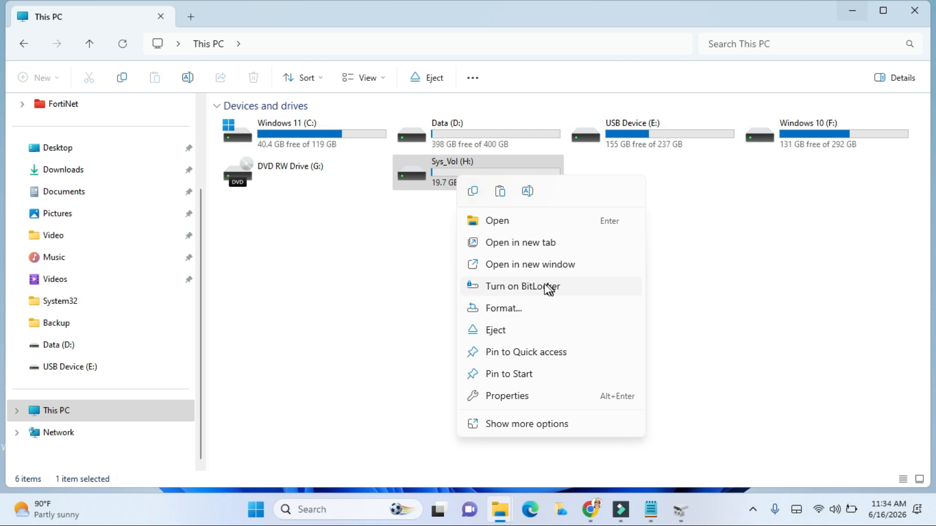
click(526, 287)
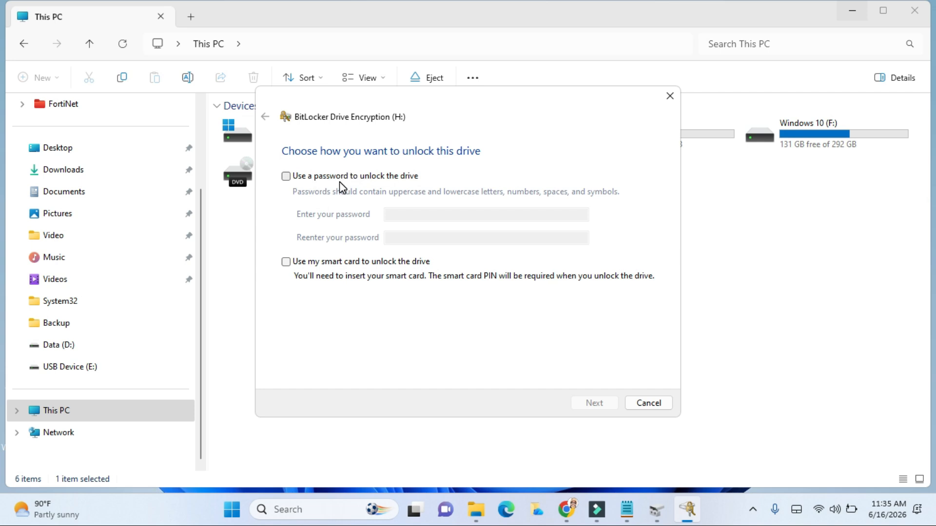
click(379, 179)
click(393, 213)
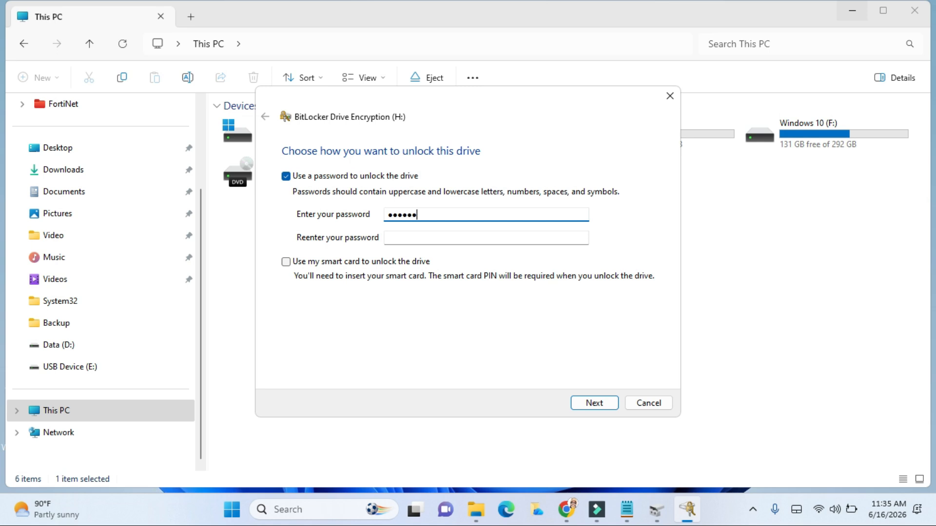
click(419, 233)
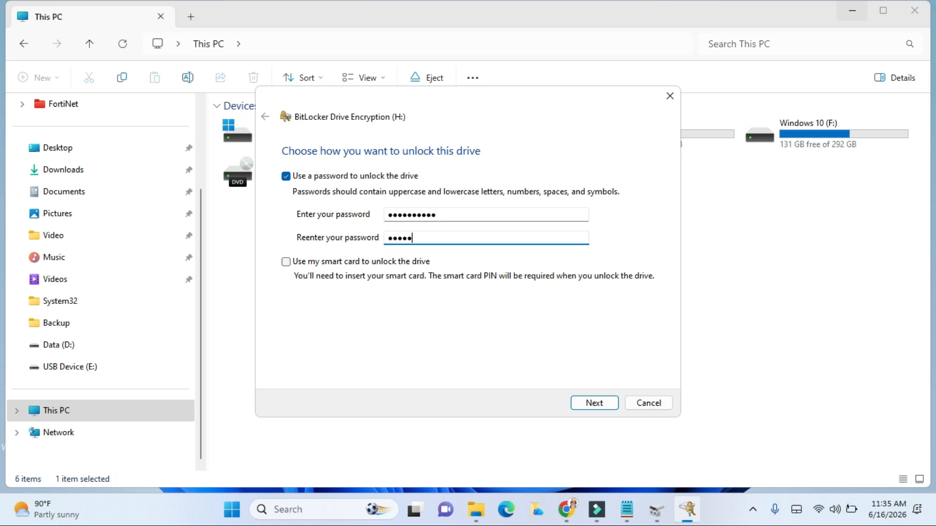
click(594, 403)
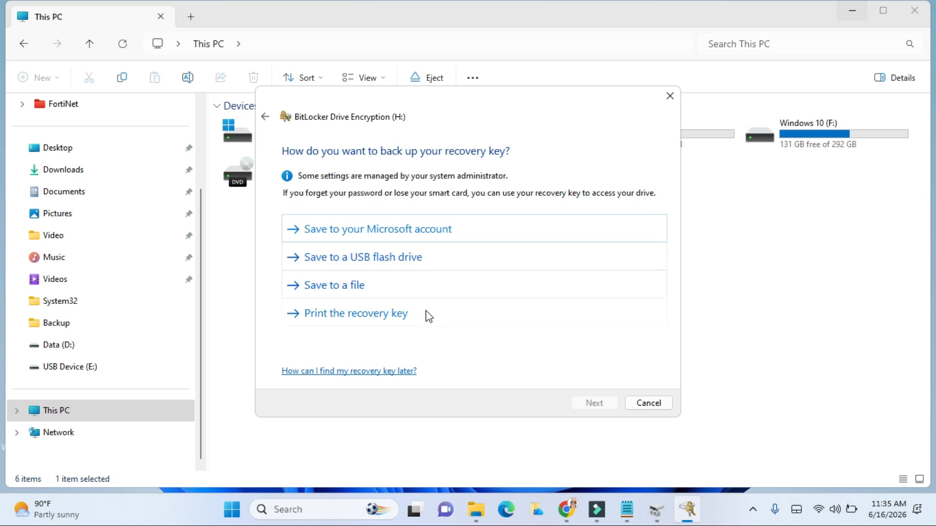
- Back up the BitLocker recovery key by printing it with Microsoft Print to PDF as RK.pdf in Documents
click(351, 316)
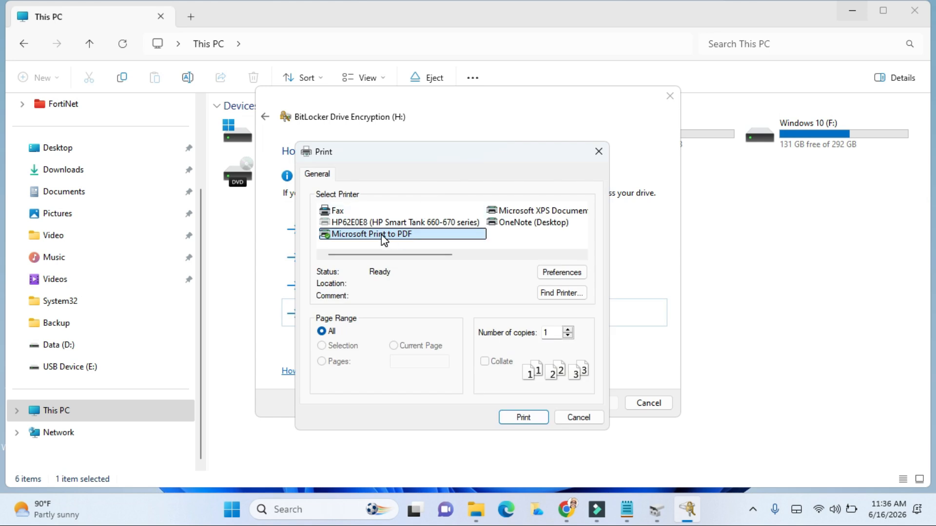
click(382, 235)
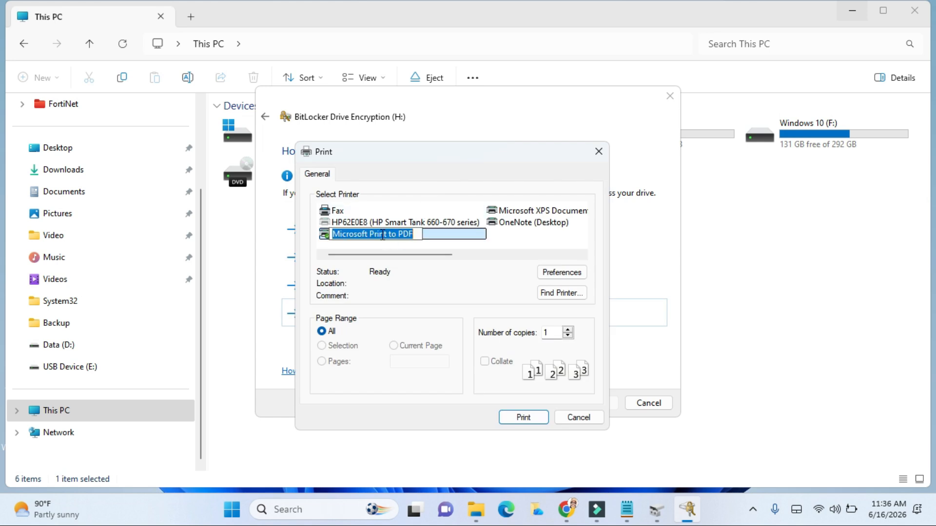
click(518, 418)
mouse_move(361, 214)
mouse_down()
mouse_move(362, 272)
mouse_move(362, 215)
mouse_up()
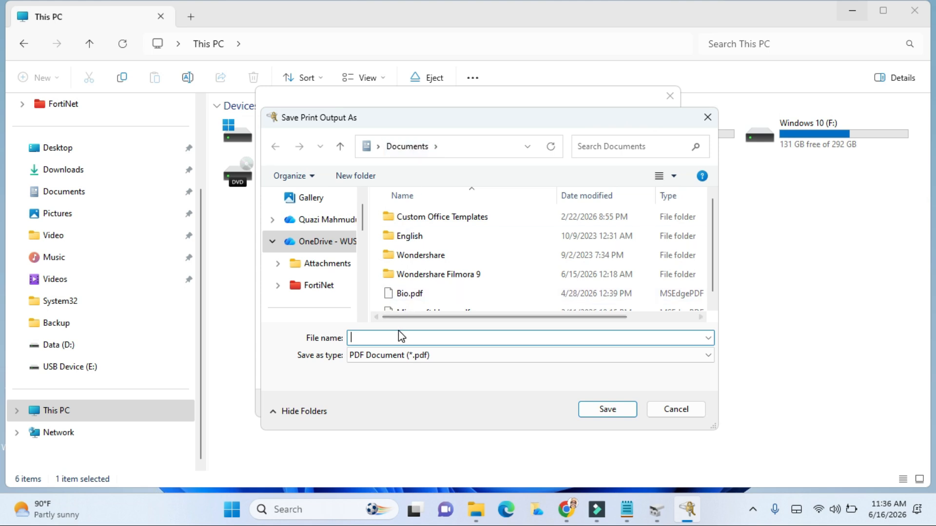
click(609, 409)
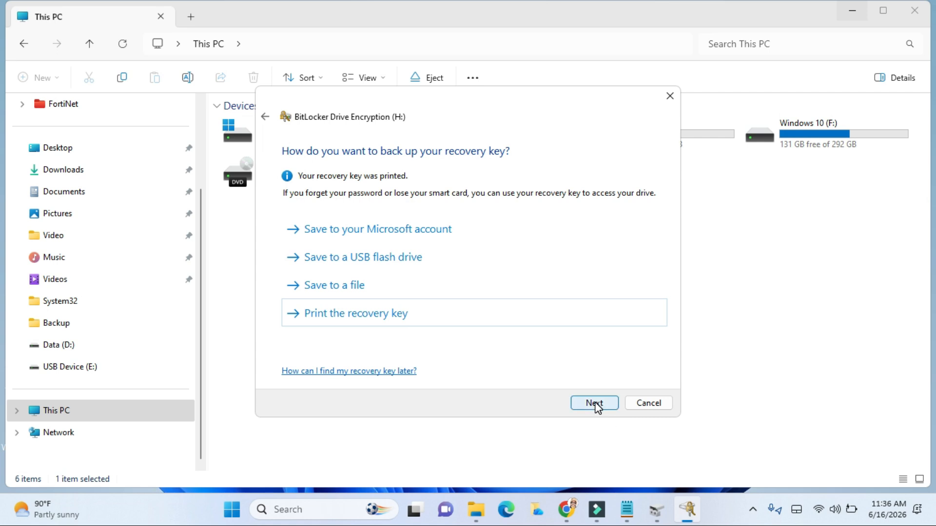
click(595, 403)
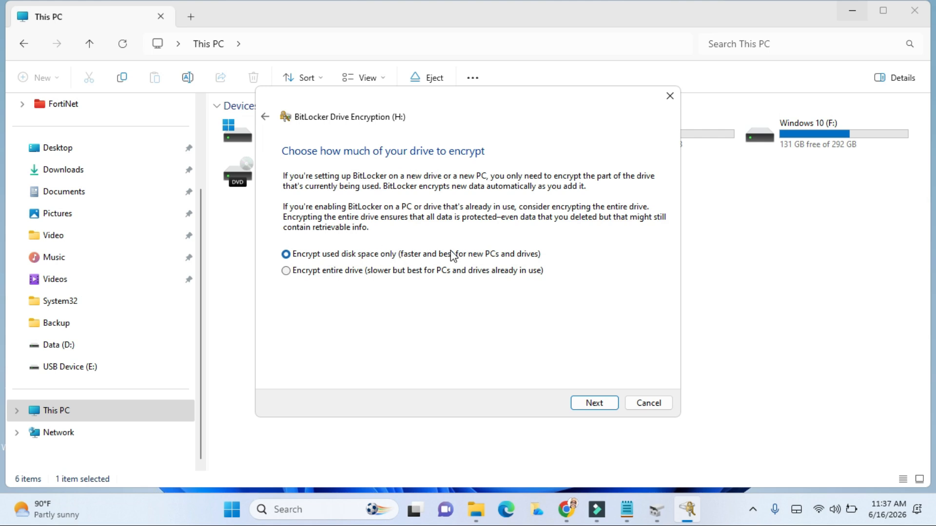
- Encrypt only the used disk space of H: with the new encryption mode, and close File Explorer
click(594, 403)
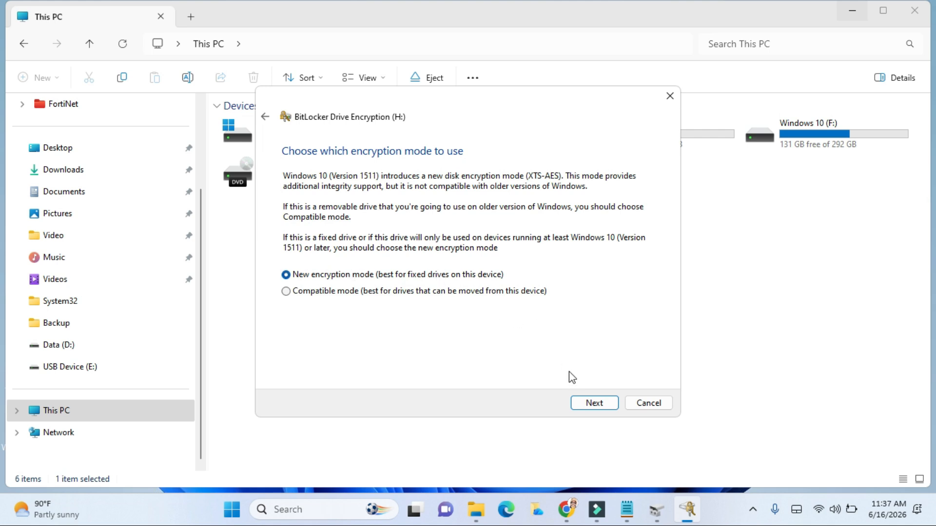
click(590, 401)
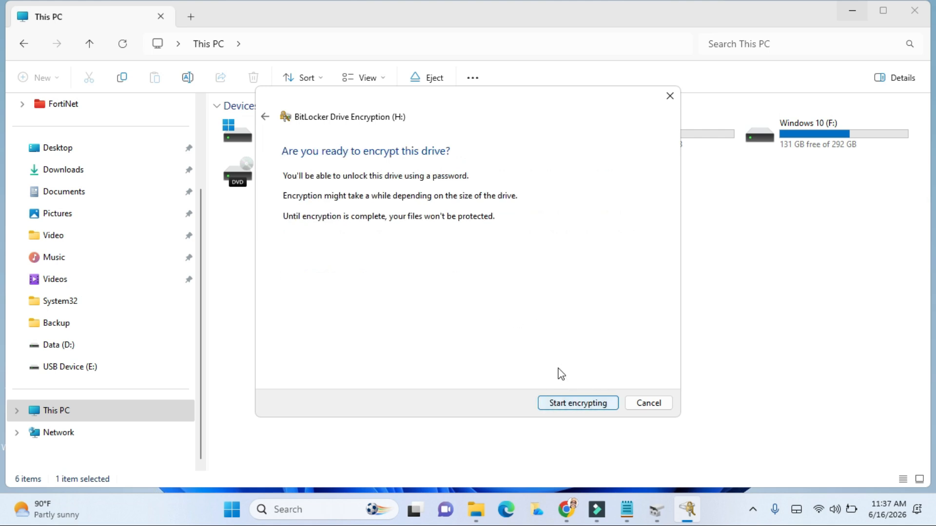
click(573, 403)
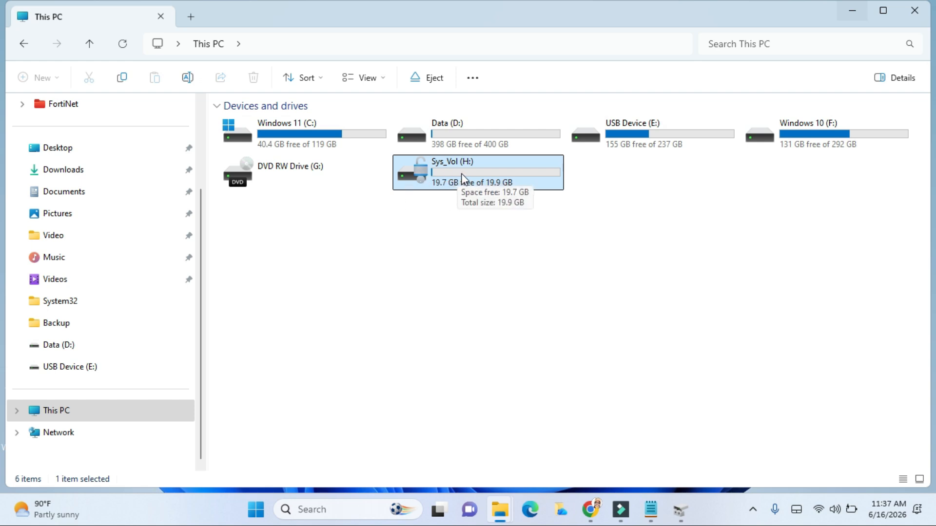
click(622, 234)
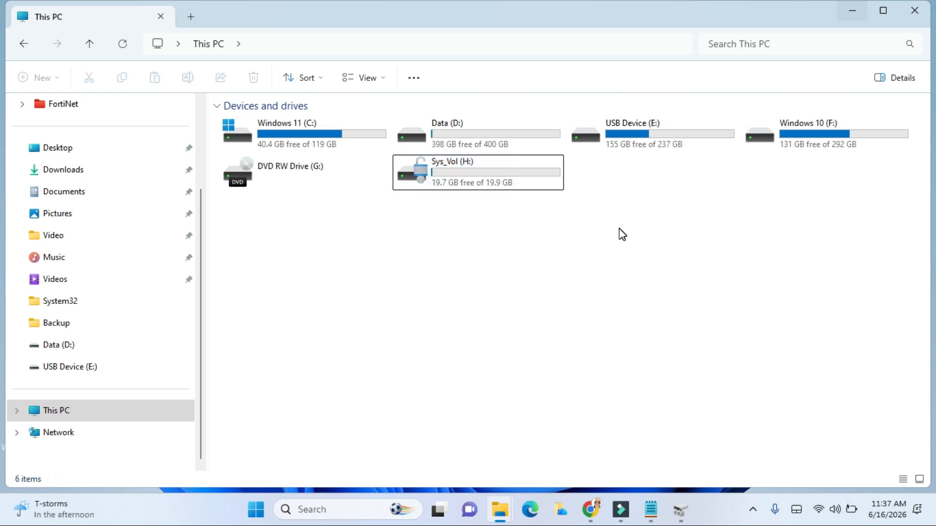
click(912, 19)
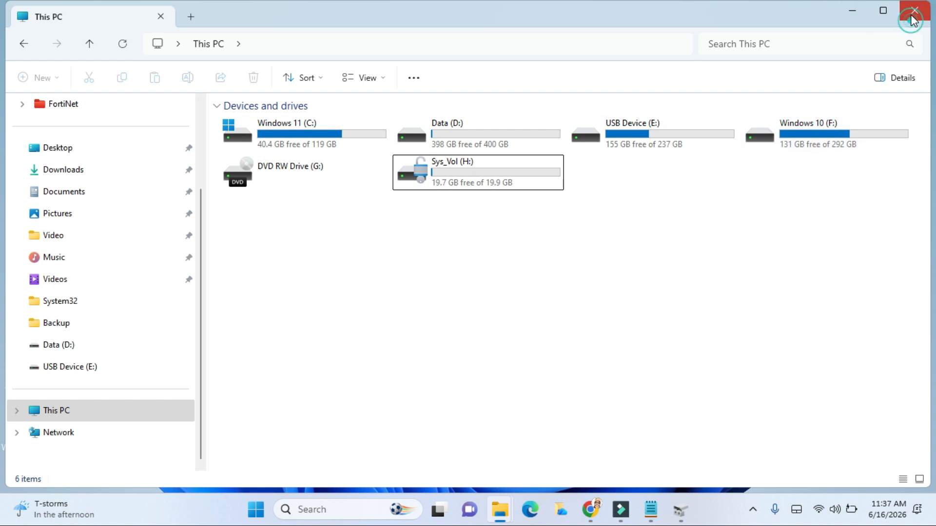
- Detach the Disk 2 virtual hard disk in Disk Management and close Disk Management
click(681, 510)
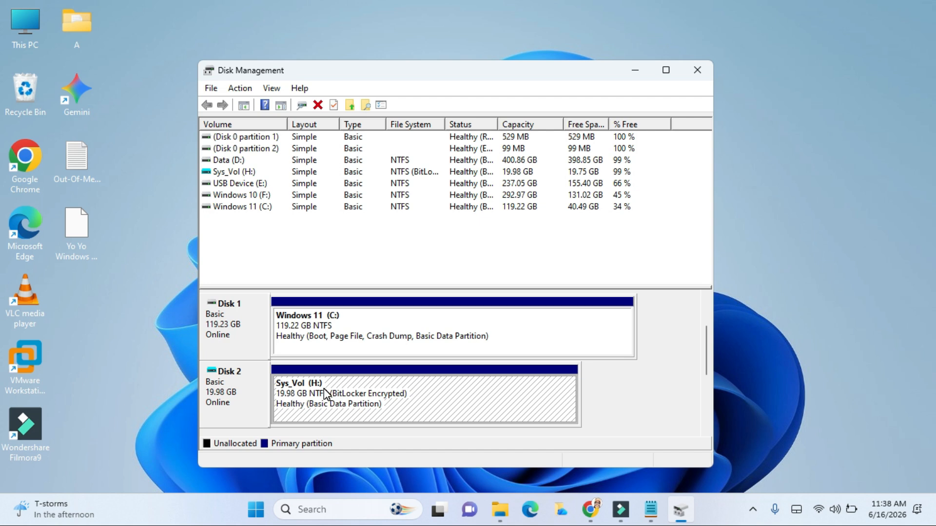
right_click(235, 396)
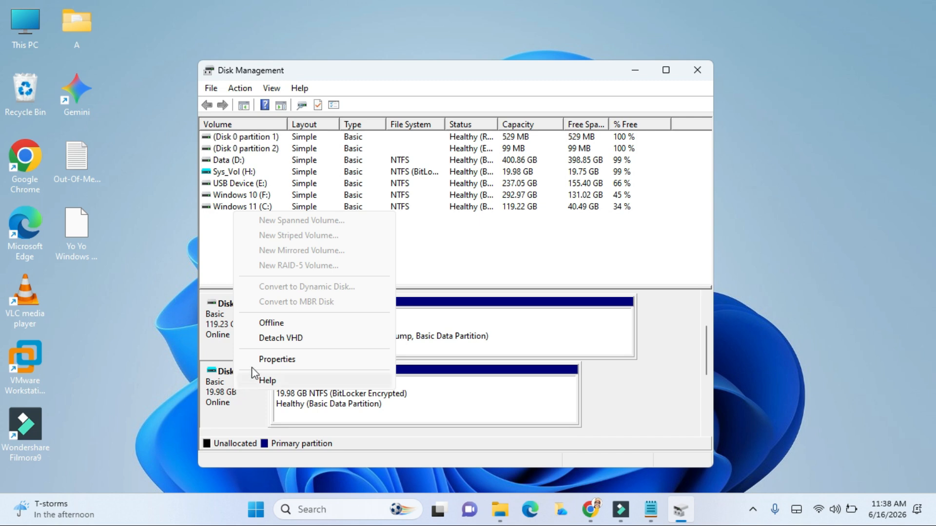
click(292, 340)
click(496, 300)
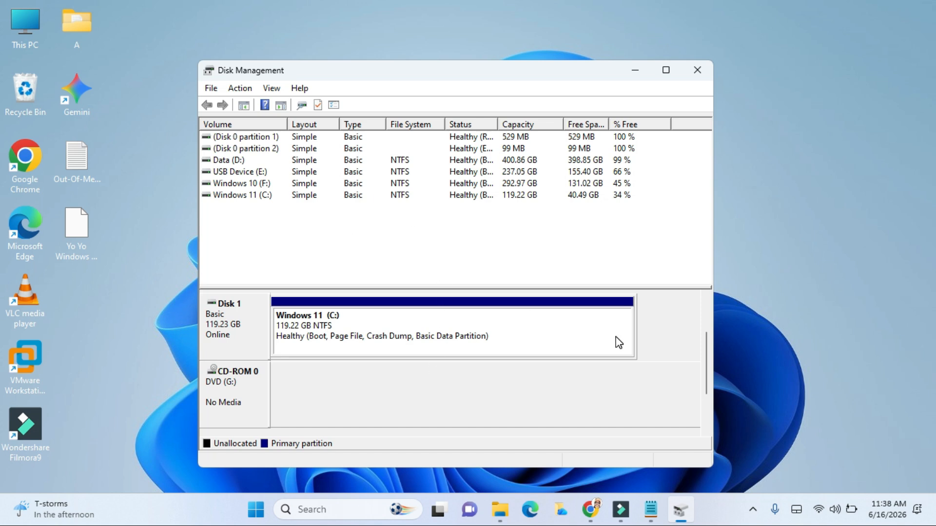
drag(709, 361, 709, 331)
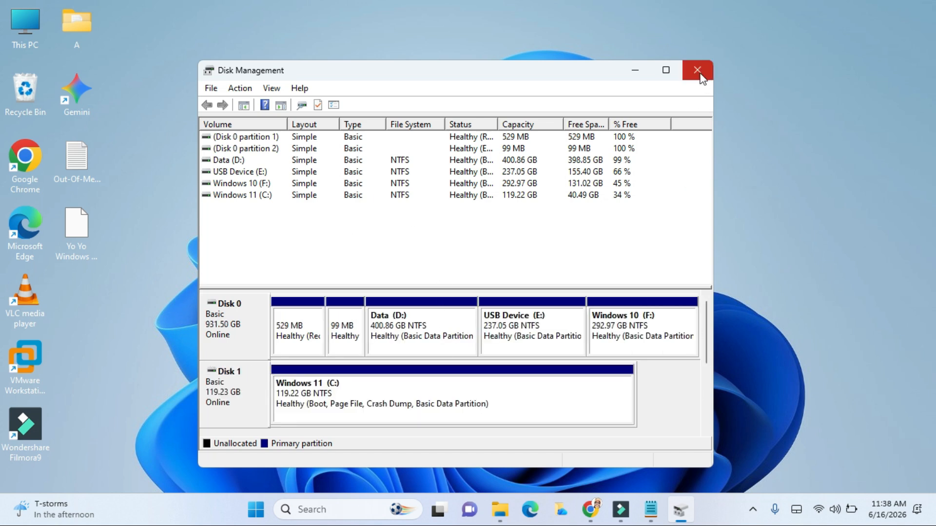
click(697, 70)
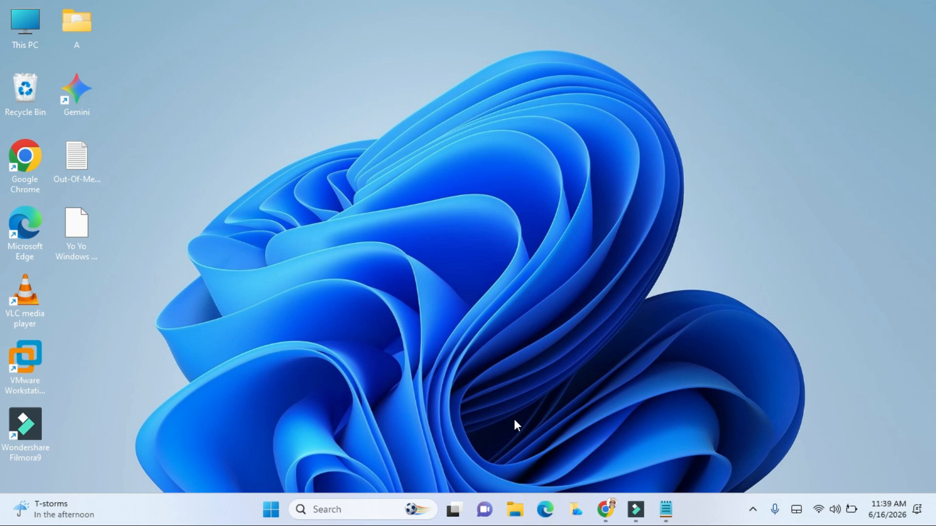
- Check the drives listed under This PC in File Explorer for the H: volume, and close the window
click(515, 509)
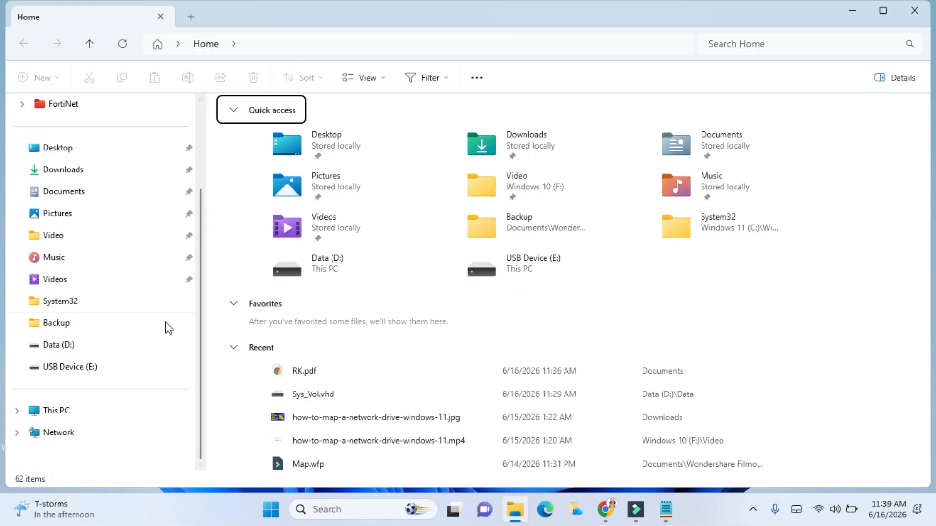
click(72, 410)
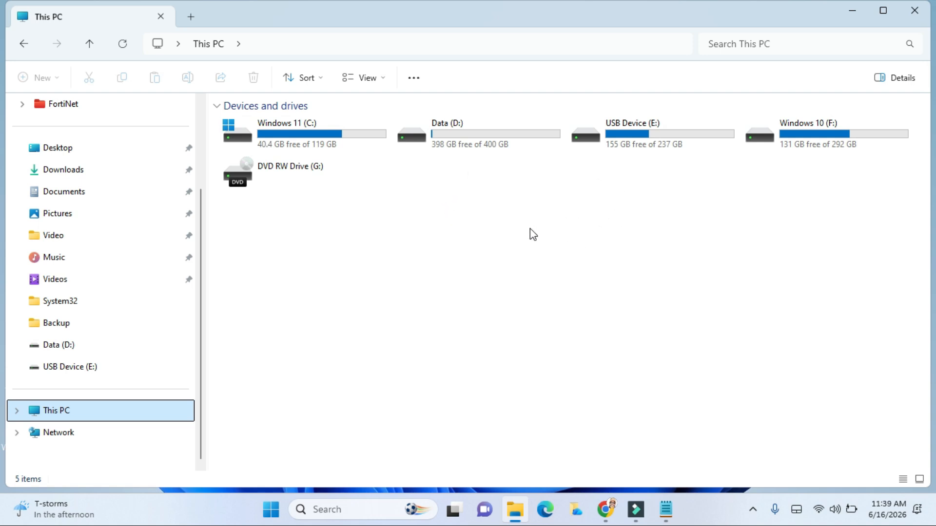
click(909, 16)
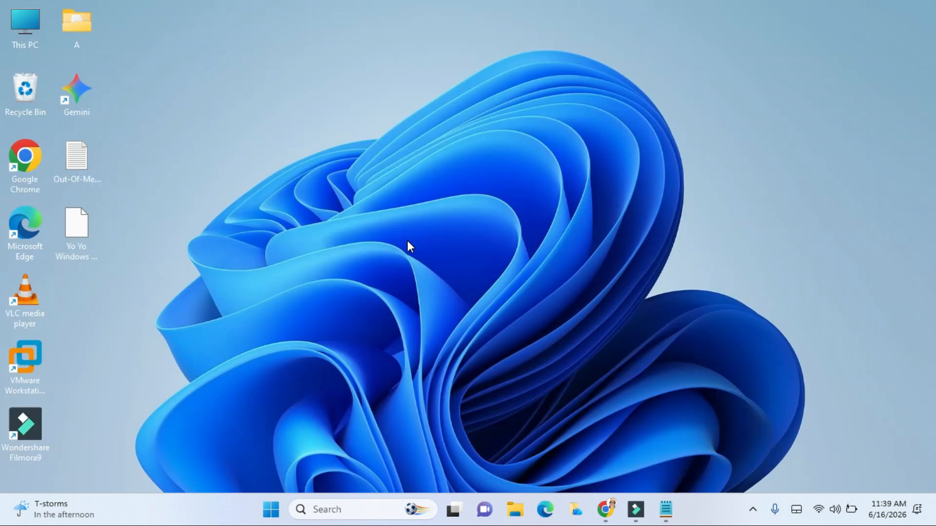
- Reopen Disk Management, attach Sys_Vol.vhdx from D:\Data, and select the H: volume on Disk 2
right_click(278, 514)
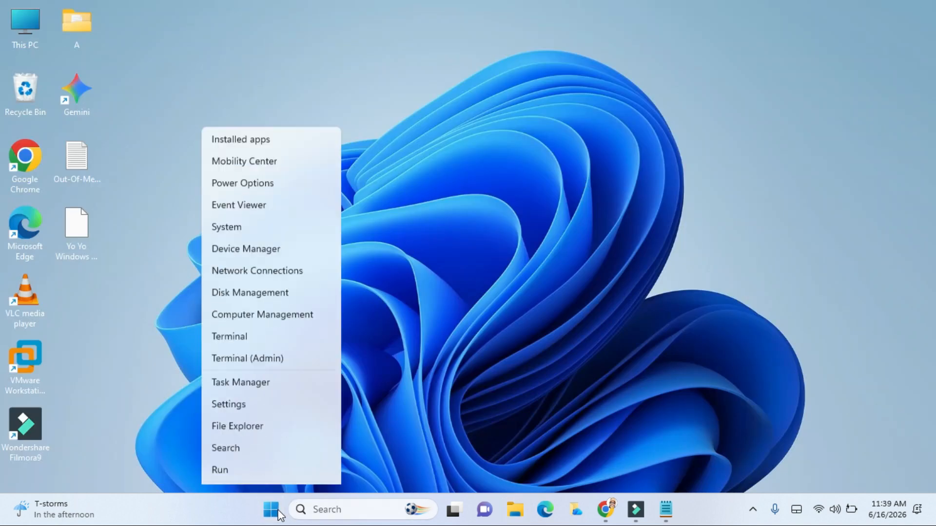
click(250, 247)
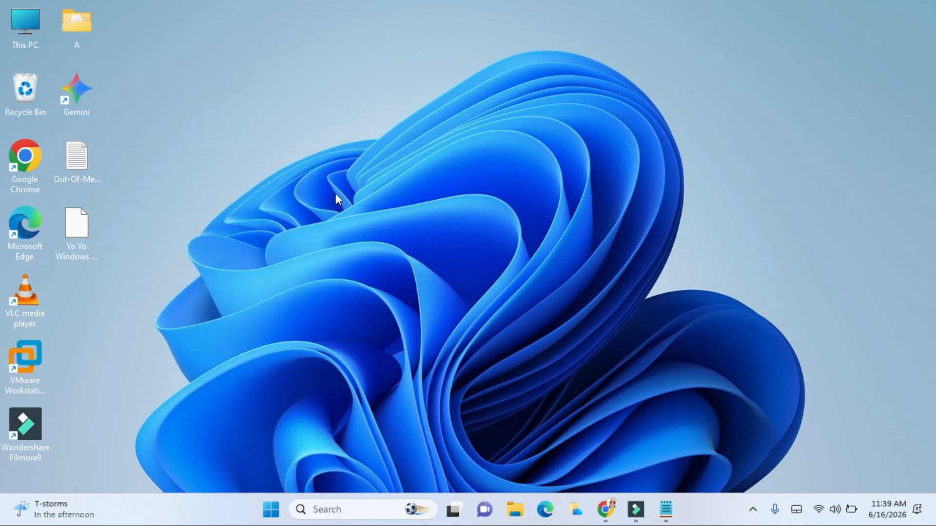
click(194, 82)
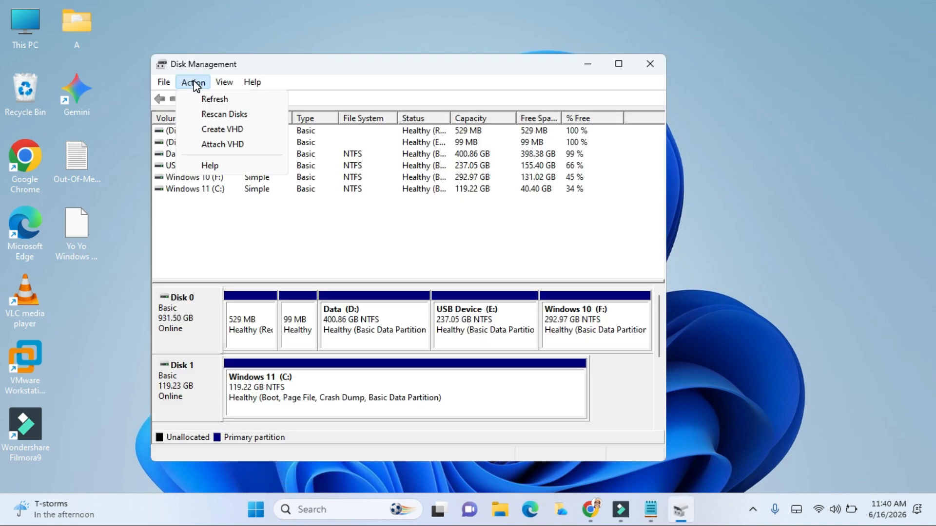
click(235, 147)
click(502, 267)
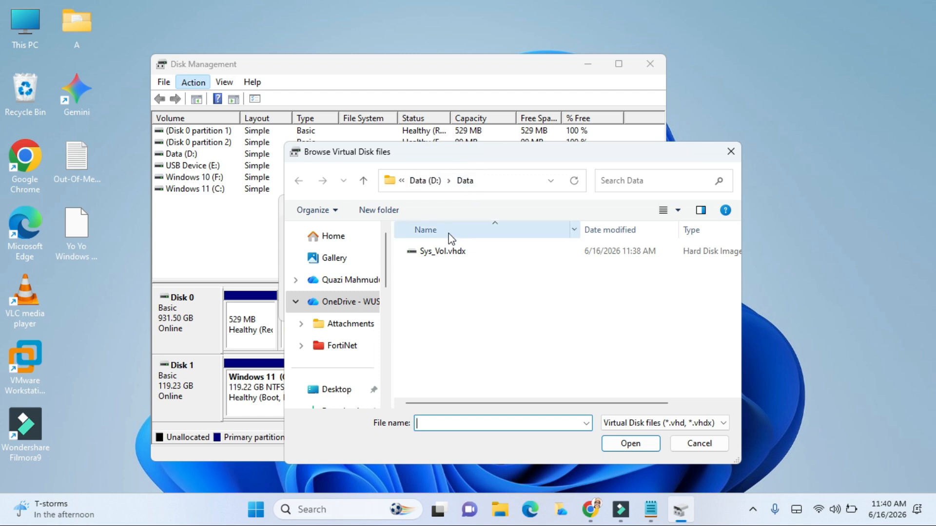
click(435, 251)
click(624, 443)
click(456, 305)
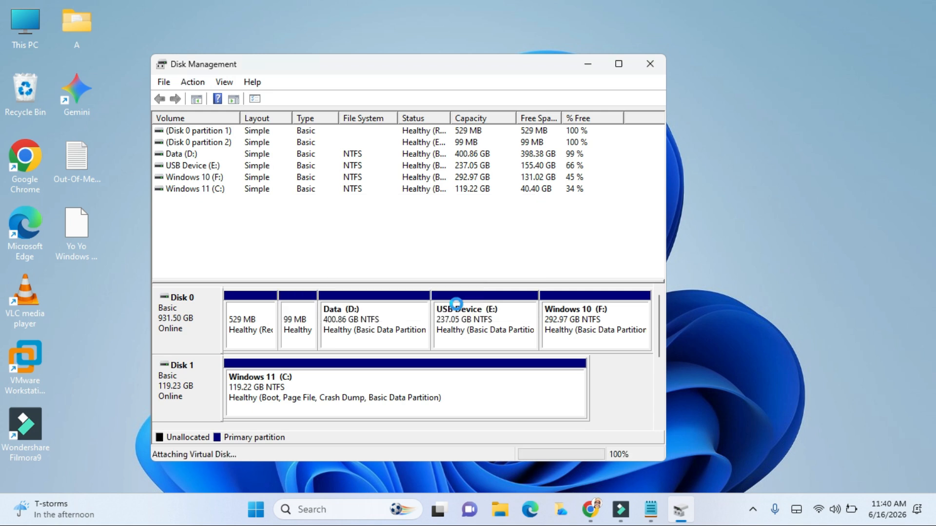
drag(659, 317, 658, 363)
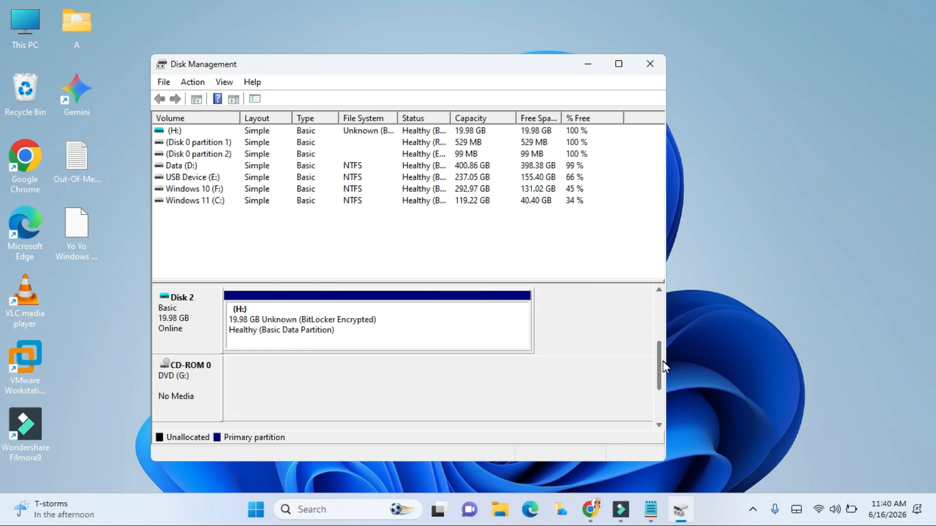
click(330, 323)
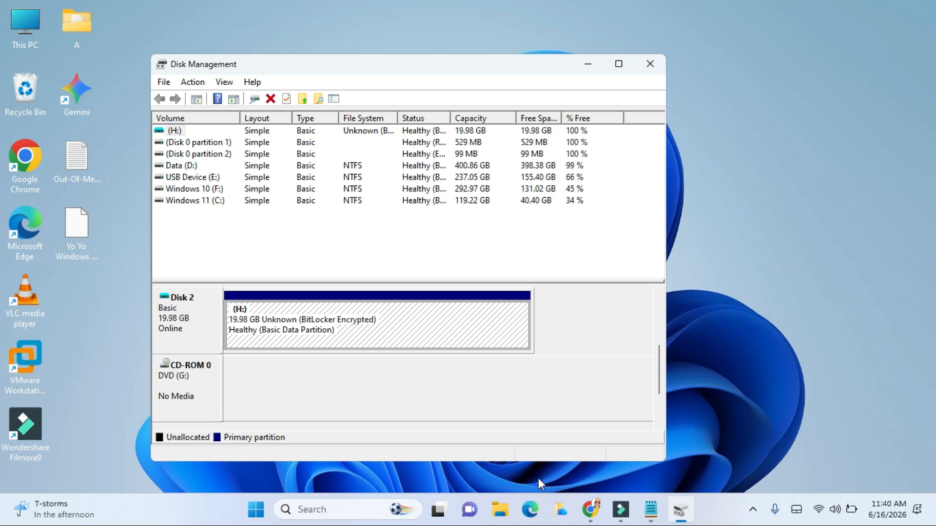
- Switch to File Explorer and select the locked Local Disk (H:) under This PC
click(500, 508)
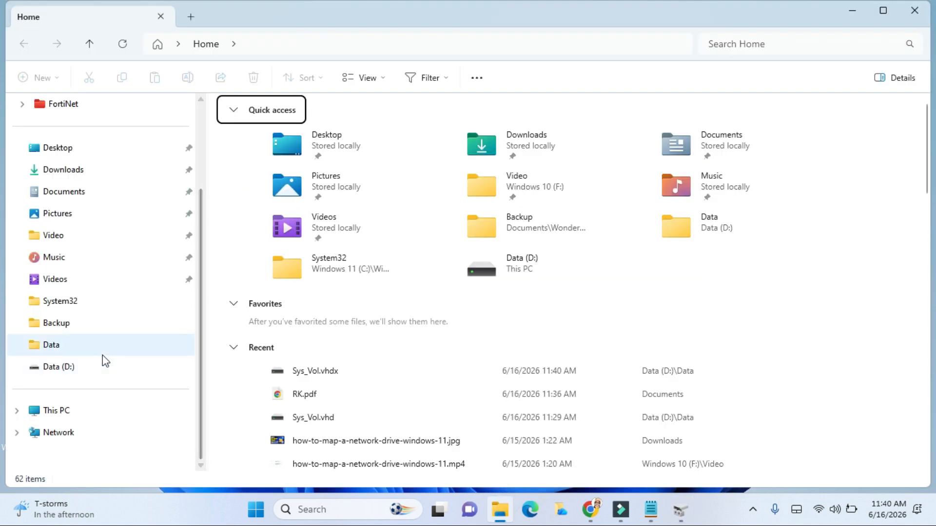
click(67, 417)
click(441, 177)
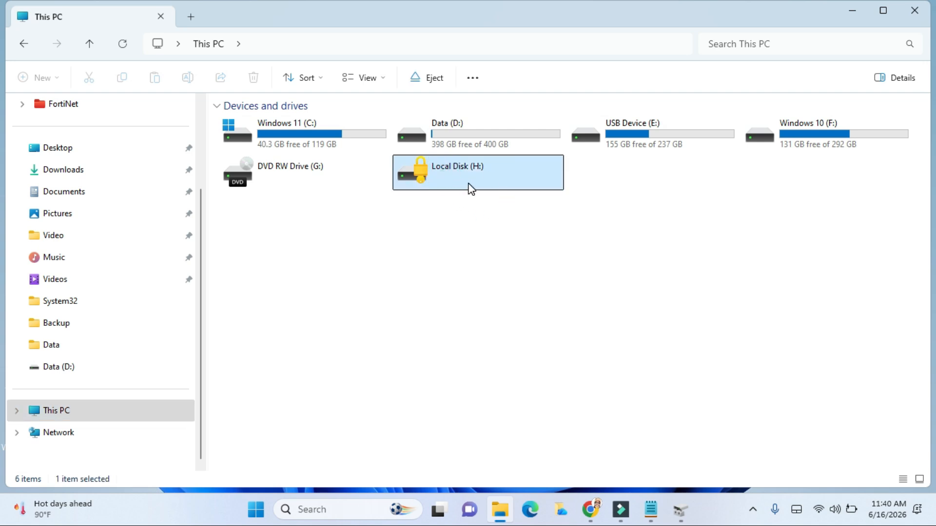